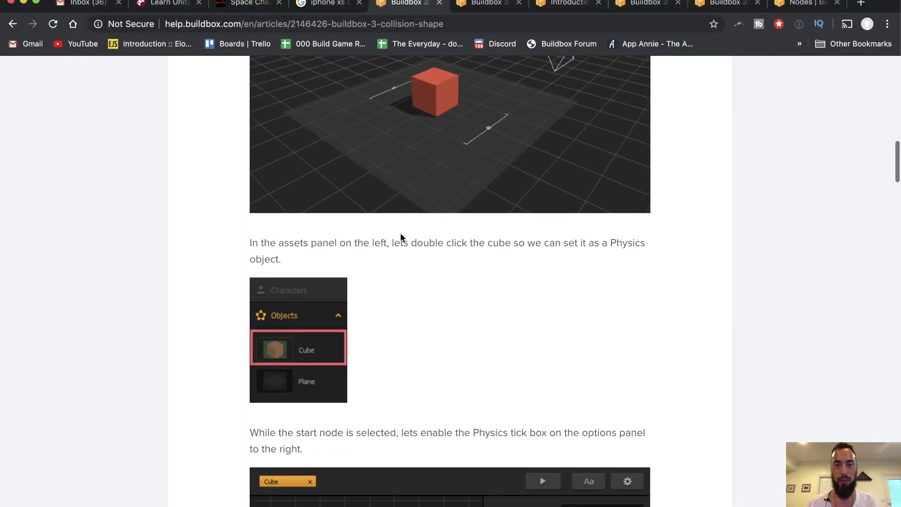
# Read the help article's sections on enabling Physics, checking the Collision Shape setting and opening the Collision Shape Editor
pyautogui.scroll(-3, 555, 256)
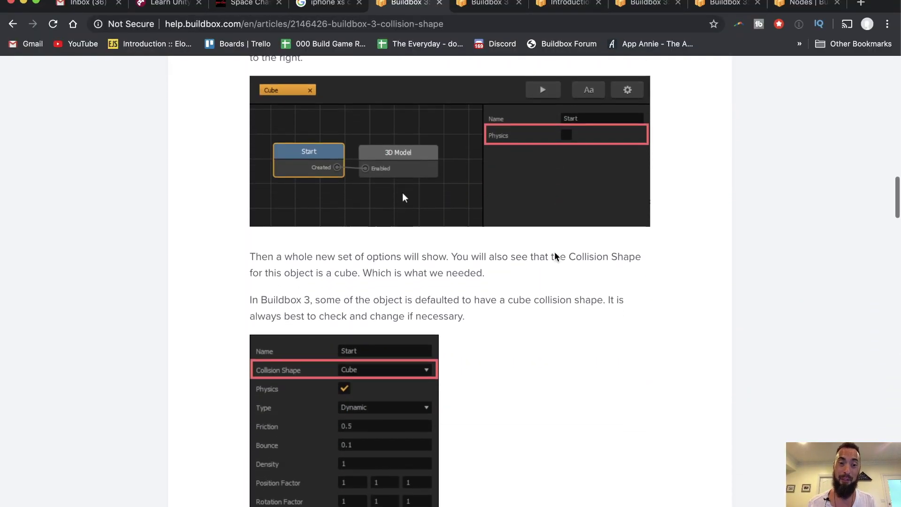
pyautogui.scroll(-3, 555, 257)
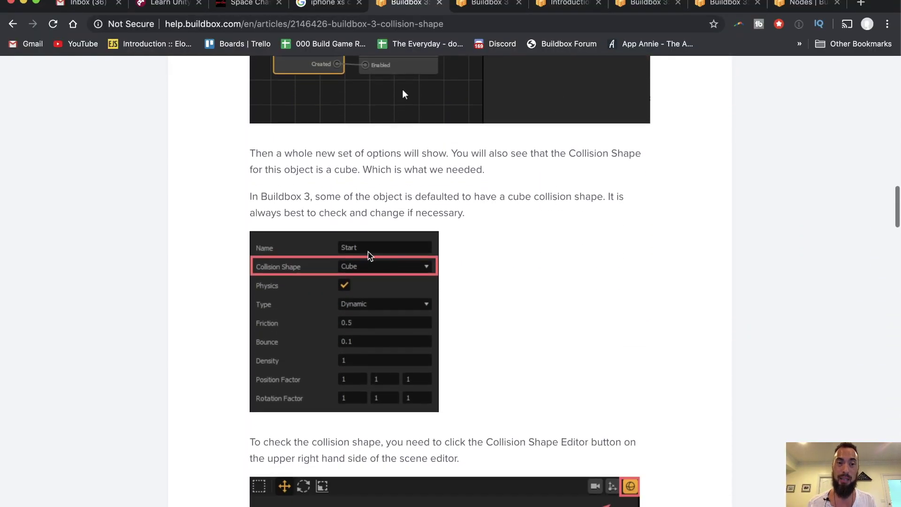
pyautogui.scroll(-5, 634, 188)
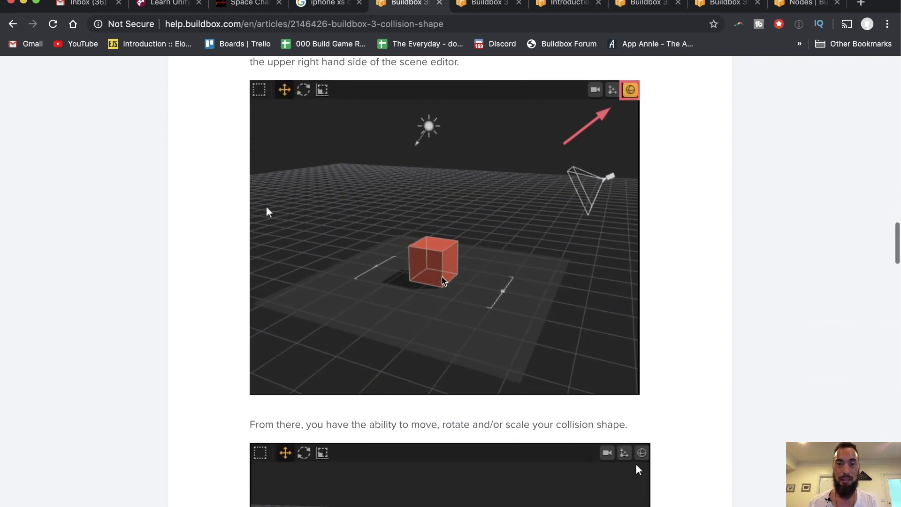
pyautogui.scroll(-5, 519, 339)
# Switch to Buildbox, open the 3D World node and select a cube in the stack beneath the pyramid
pyautogui.hotkey('ctrl', 'Up')
pyautogui.click(403, 394)
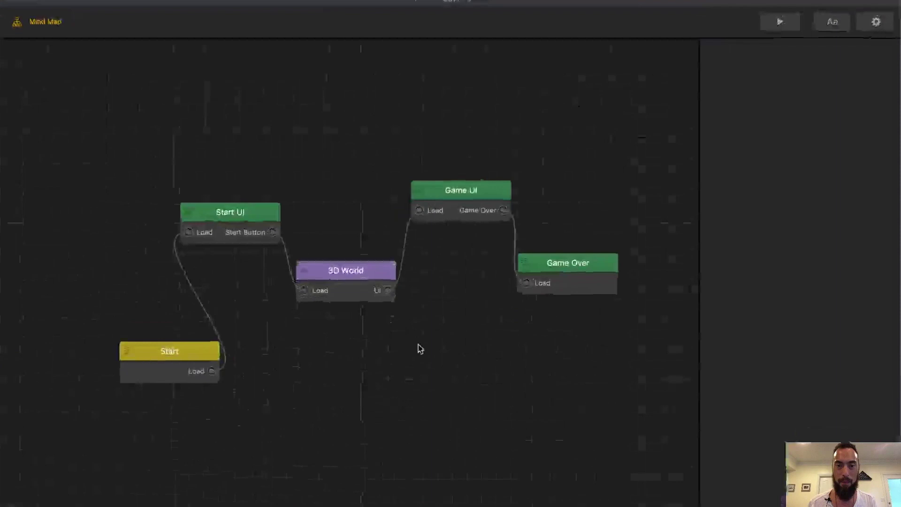
pyautogui.doubleClick(359, 264)
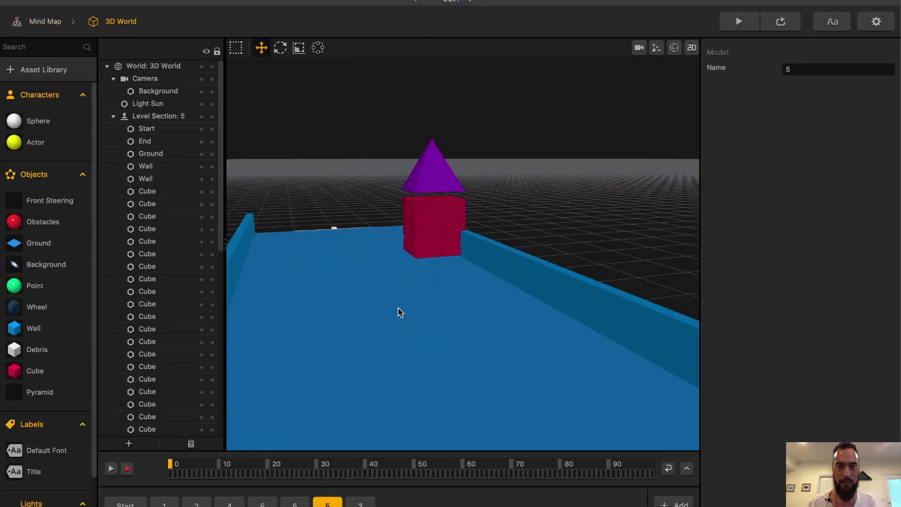
pyautogui.click(398, 203)
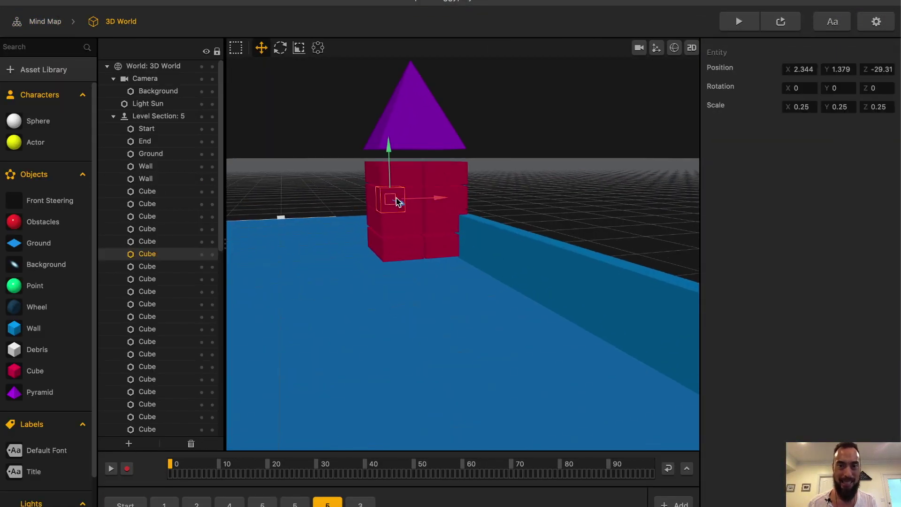
pyautogui.scroll(3, 396, 203)
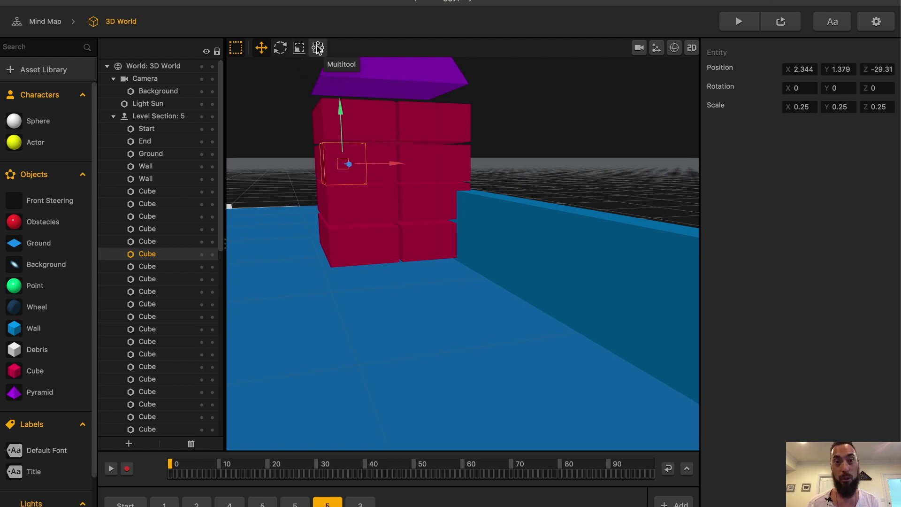
# Box-select the whole stack of red cubes beneath the pyramid in the scene
pyautogui.click(236, 48)
pyautogui.moveTo(274, 113); pyautogui.dragTo(515, 252)
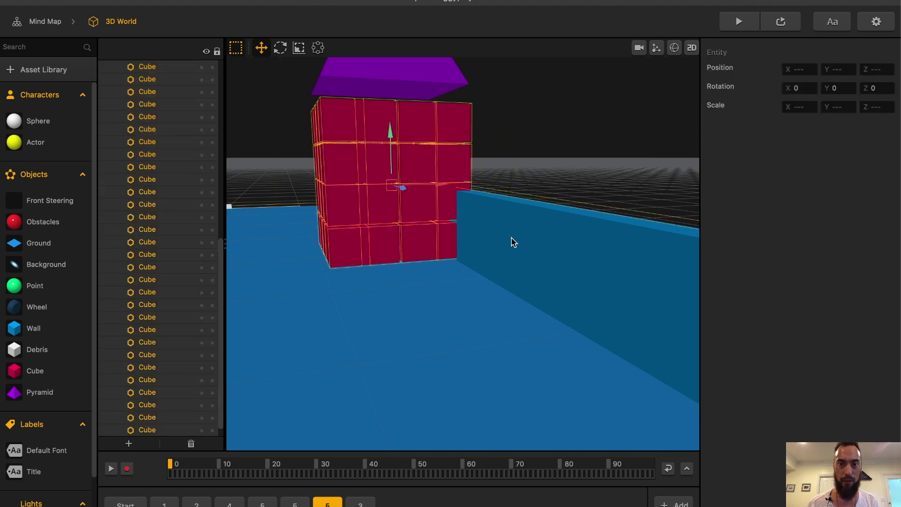
pyautogui.scroll(-1, 161, 295)
pyautogui.scroll(5, 418, 284)
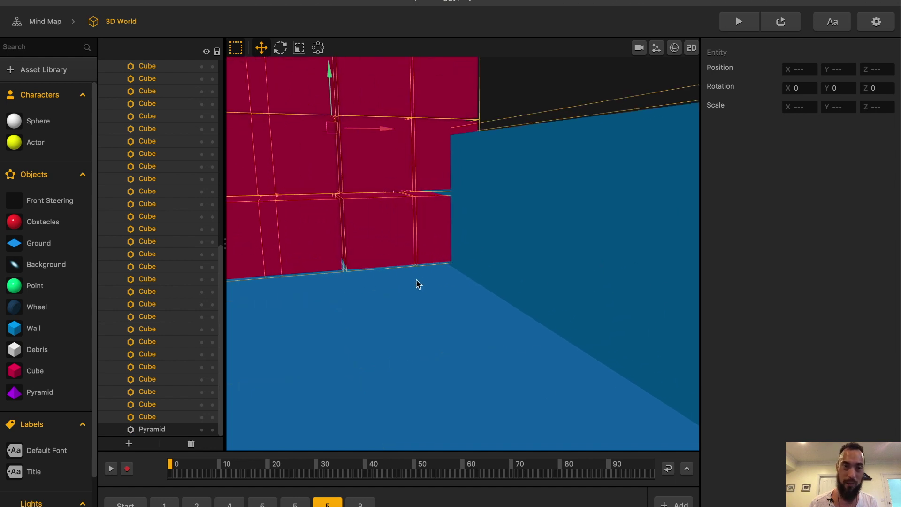
pyautogui.scroll(-3, 591, 187)
pyautogui.scroll(10, 141, 188)
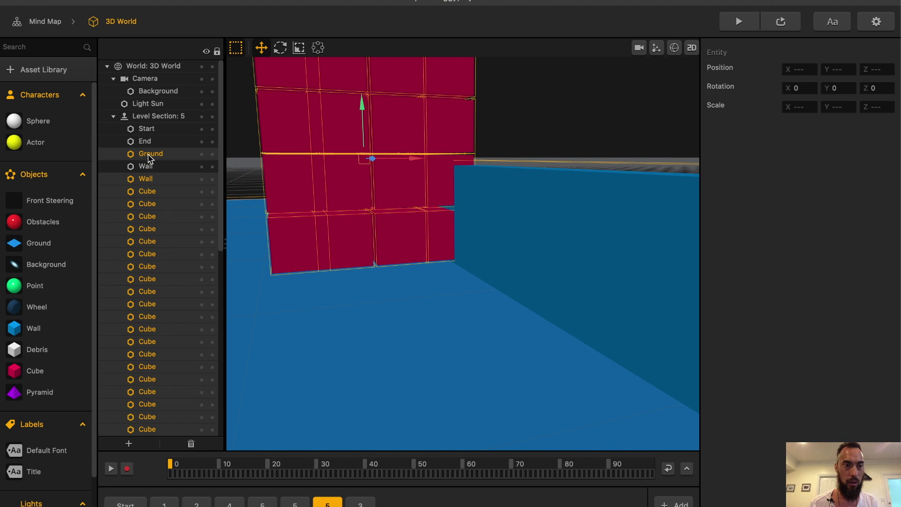
# Remove the Ground and Wall entities from the selection, keeping the cubes selected
pyautogui.keyDown('super'); pyautogui.click(149, 155); pyautogui.keyUp('super')
pyautogui.scroll(-5, 260, 181)
pyautogui.scroll(10, 145, 163)
pyautogui.keyDown('super'); pyautogui.click(145, 163); pyautogui.keyUp('super')
pyautogui.scroll(10, 149, 162)
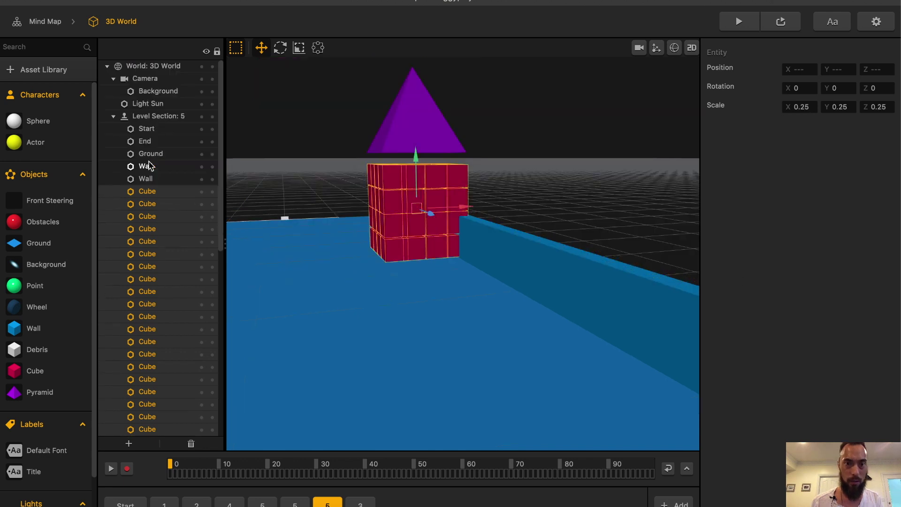
pyautogui.keyDown('super'); pyautogui.click(512, 228); pyautogui.keyUp('super')
pyautogui.scroll(-5, 501, 227)
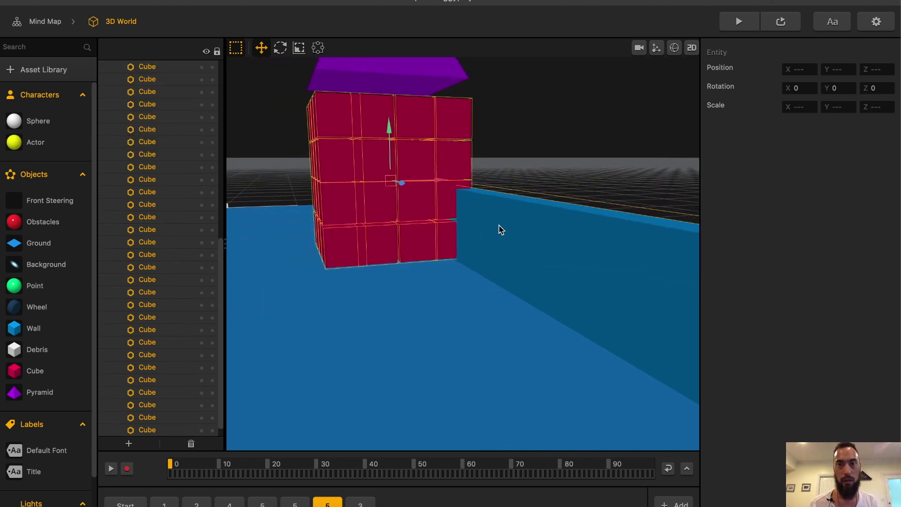
# Switch to the browser and read how the help article opens the Collision Shape Editor
pyautogui.press('super+Tab')
pyautogui.scroll(10, 495, 305)
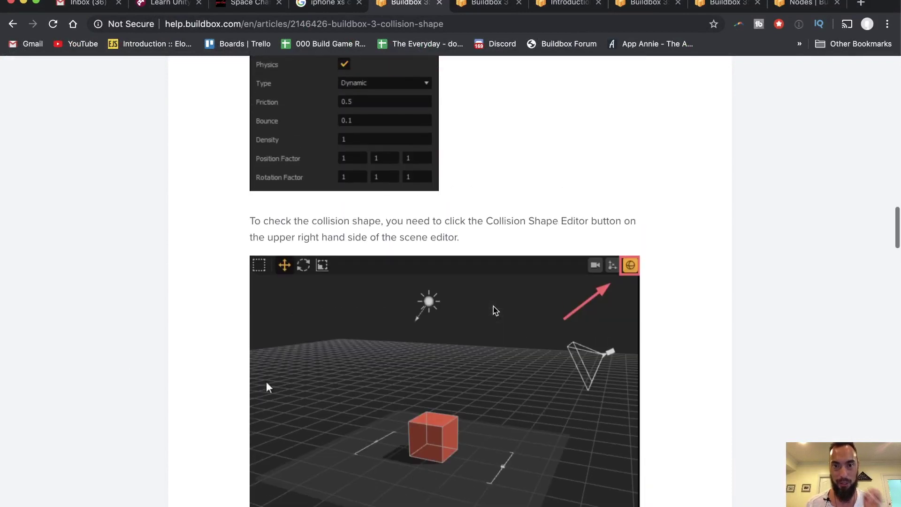
pyautogui.scroll(-2, 495, 263)
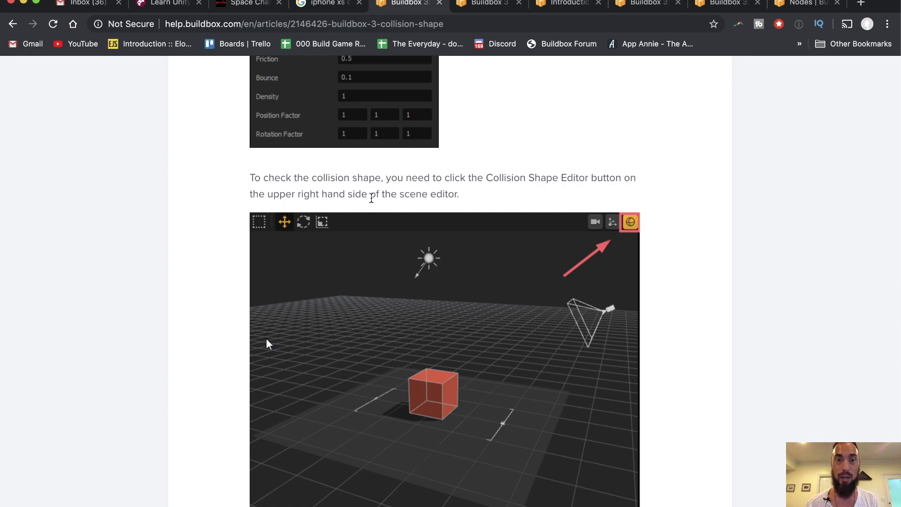
# Return to Buildbox and preview the level through the game camera before going back to the free view
pyautogui.hotkey('ctrl', 'Up')
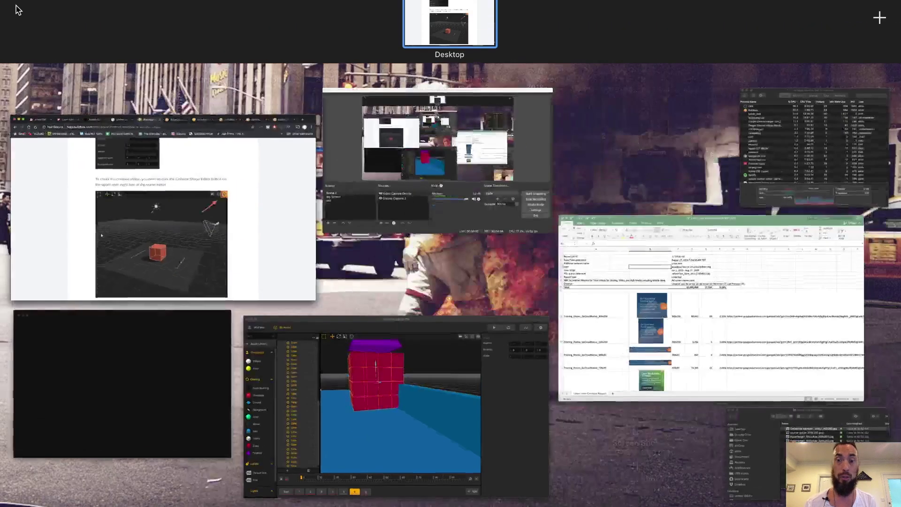
pyautogui.click(394, 403)
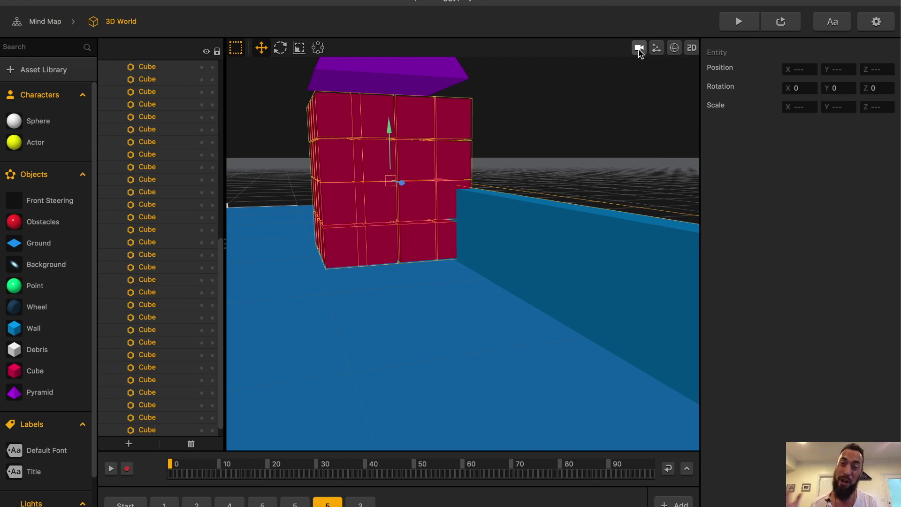
pyautogui.click(639, 48)
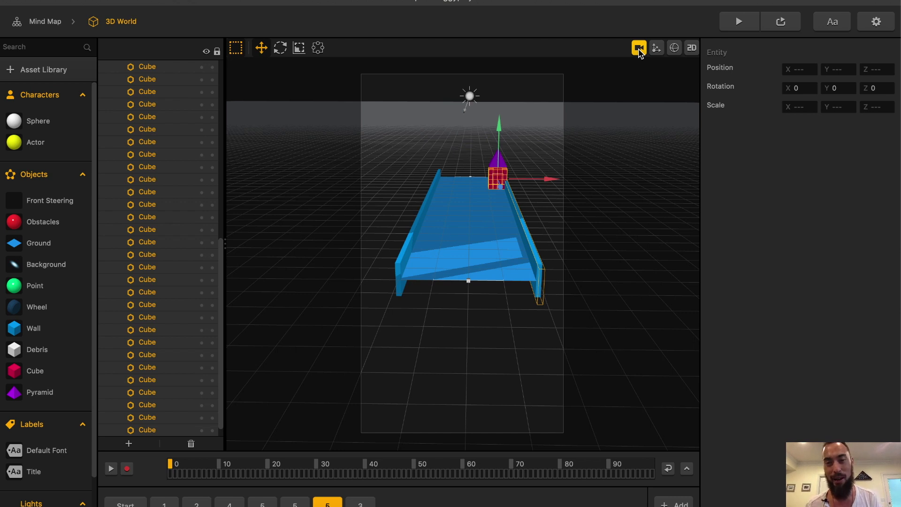
pyautogui.click(639, 49)
pyautogui.click(657, 50)
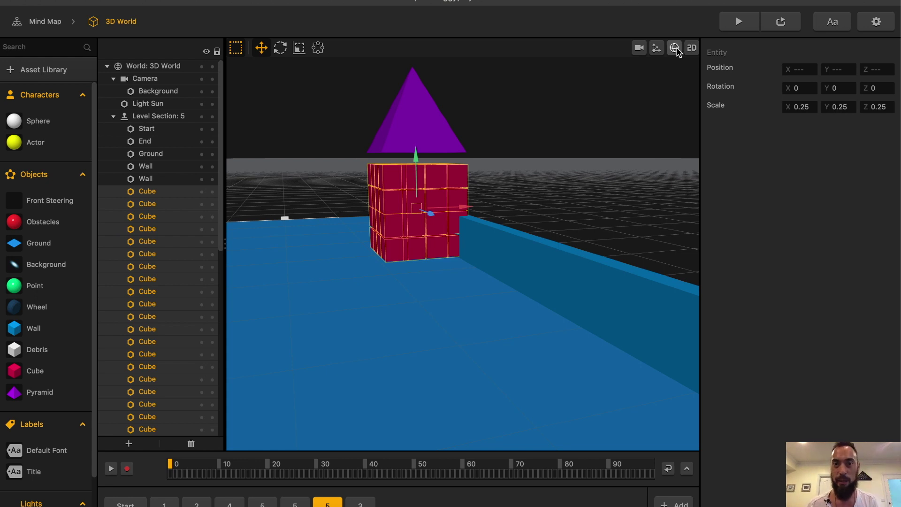
# Turn on the Collision Shape Editor for the selected cubes
pyautogui.click(675, 48)
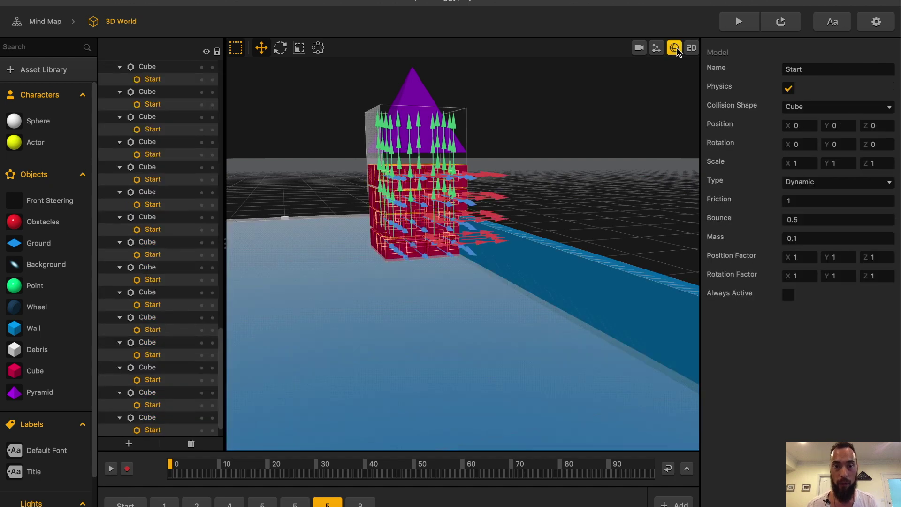
pyautogui.scroll(5, 380, 256)
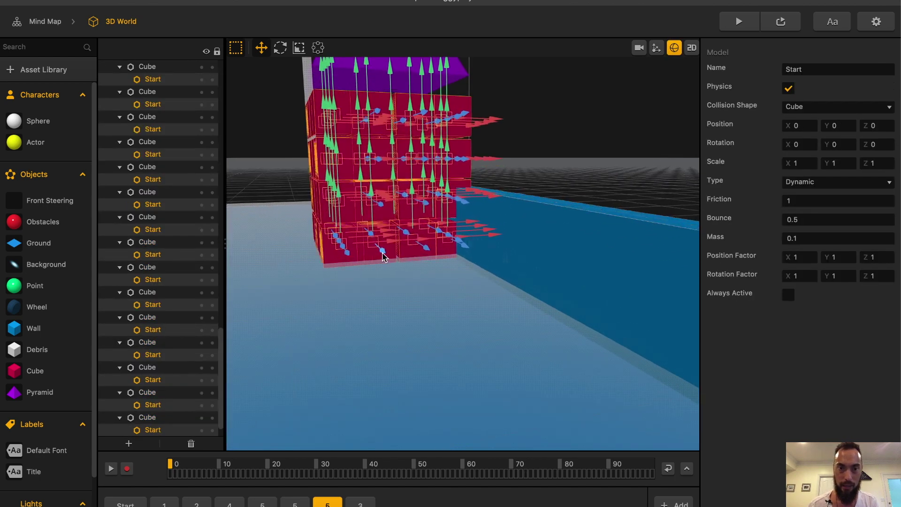
pyautogui.scroll(-10, 372, 251)
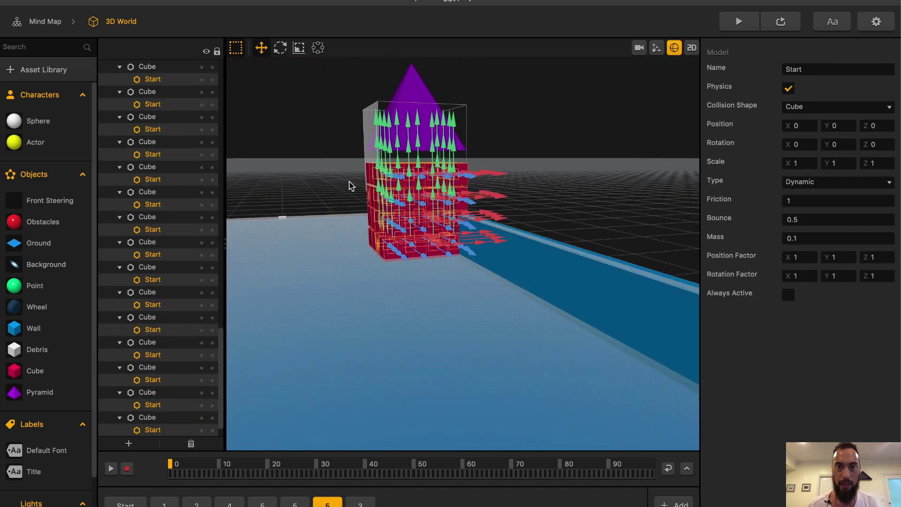
# Examine the collision shapes of the cube stack and the pyramid from several angles and distances
pyautogui.moveTo(343, 184); pyautogui.dragTo(502, 197)
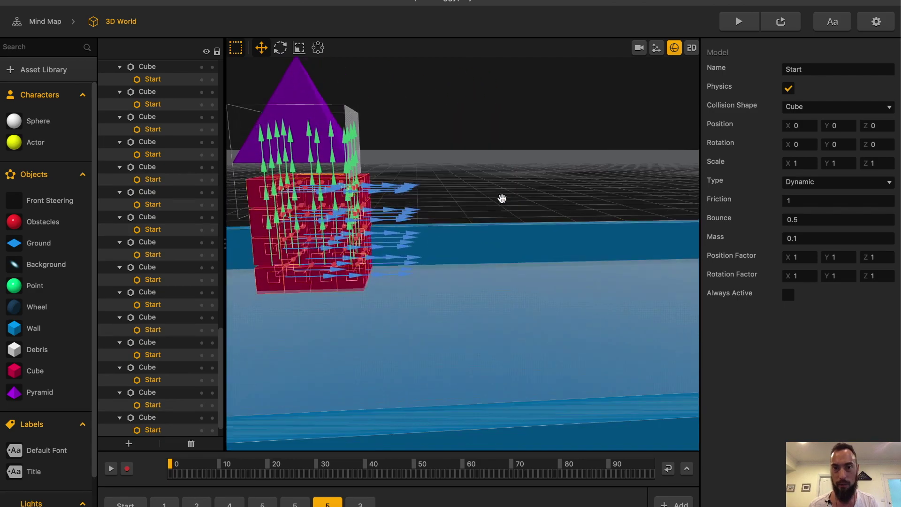
pyautogui.scroll(5, 394, 254)
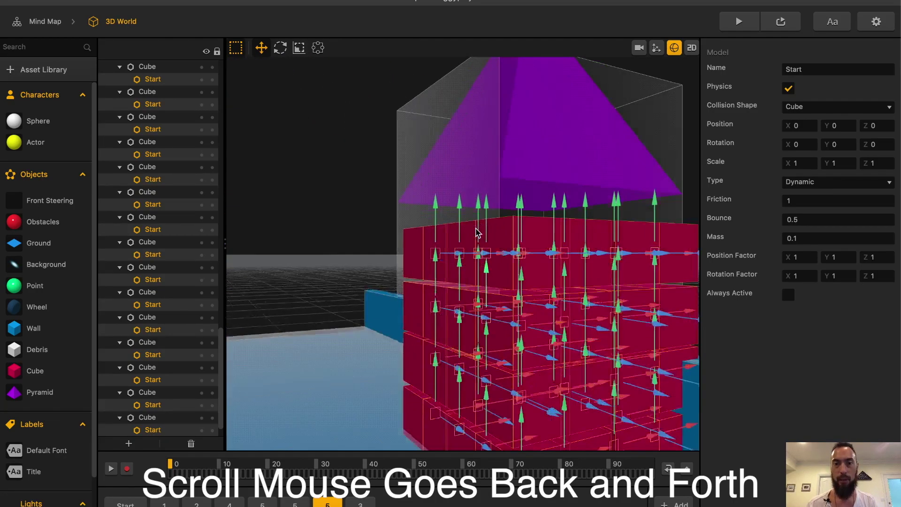
pyautogui.scroll(-3, 478, 227)
pyautogui.scroll(2, 477, 231)
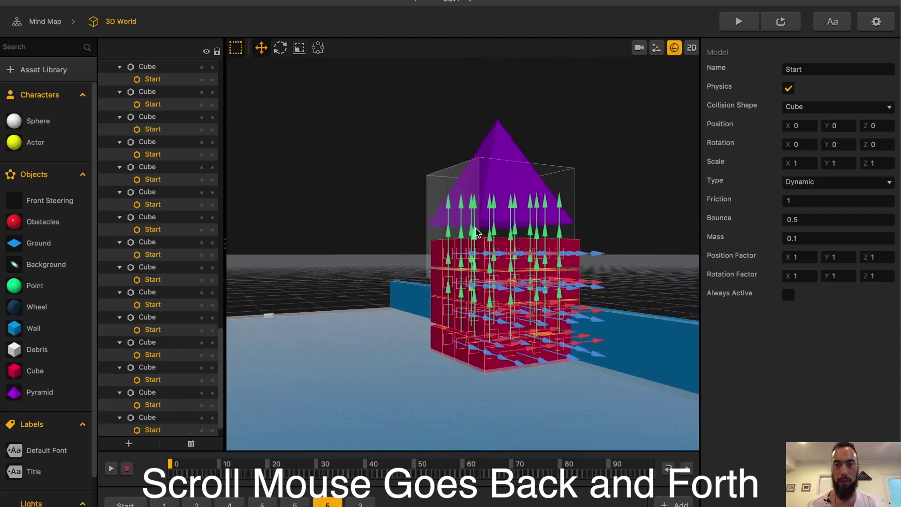
pyautogui.scroll(2, 477, 233)
pyautogui.scroll(-3, 470, 239)
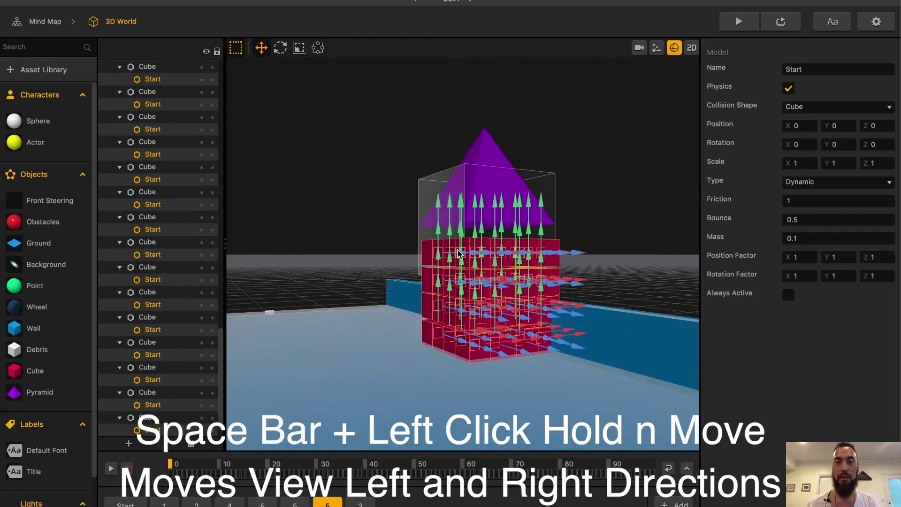
pyautogui.moveTo(471, 234); pyautogui.dragTo(459, 305)
pyautogui.moveTo(399, 252); pyautogui.dragTo(457, 331, button='right')
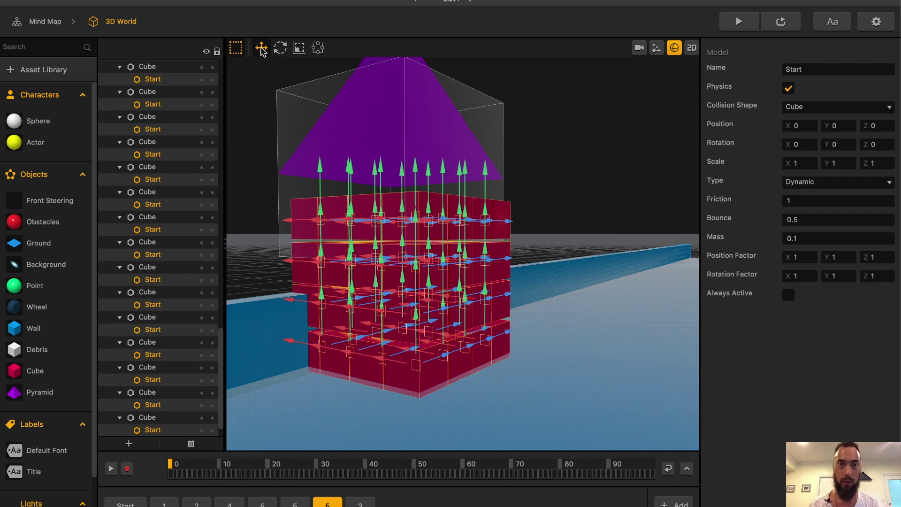
# Try scaling the cubes' collision shapes vertically to about 0.581 with the Scale tool, and undo it
pyautogui.click(299, 47)
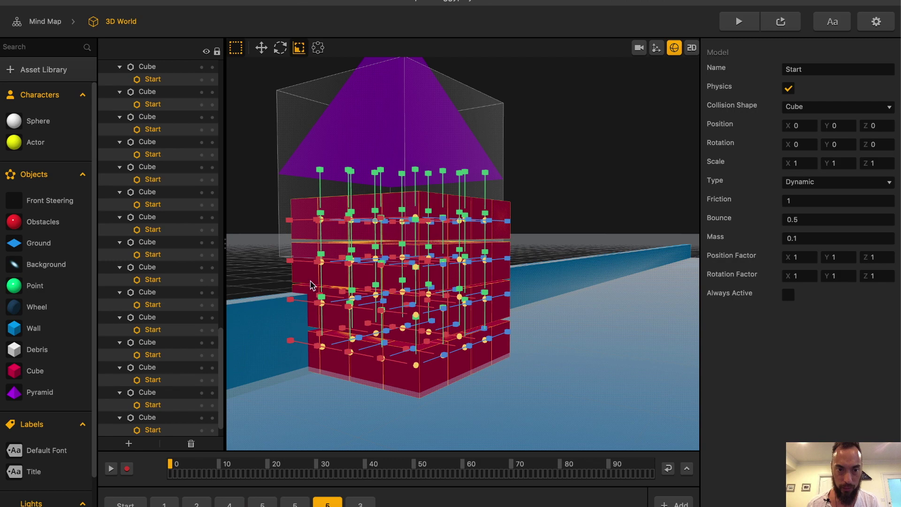
pyautogui.moveTo(320, 170); pyautogui.dragTo(307, 191)
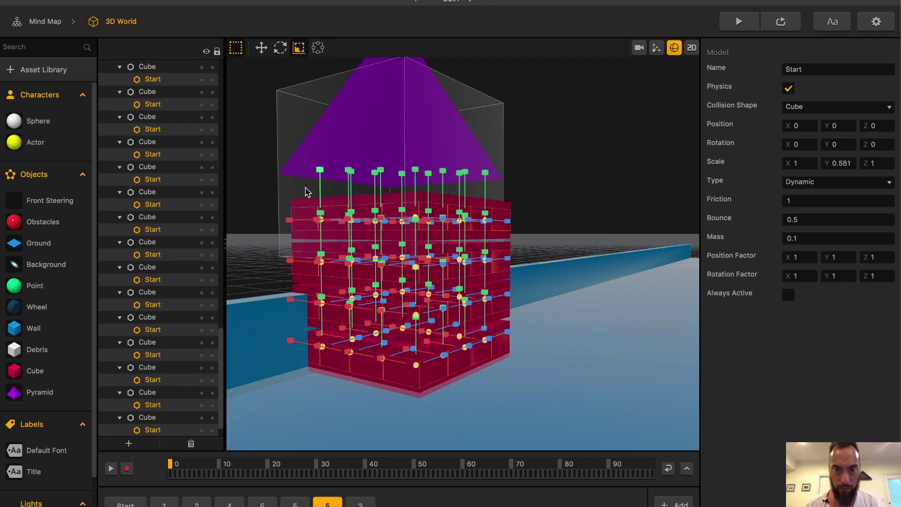
pyautogui.press('super+z')
pyautogui.scroll(5, 335, 206)
pyautogui.scroll(-1, 363, 202)
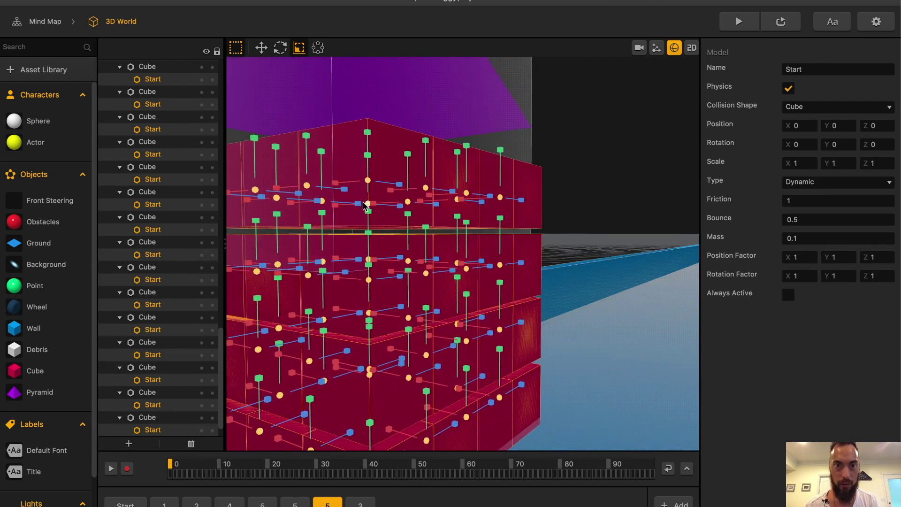
pyautogui.scroll(-2, 413, 249)
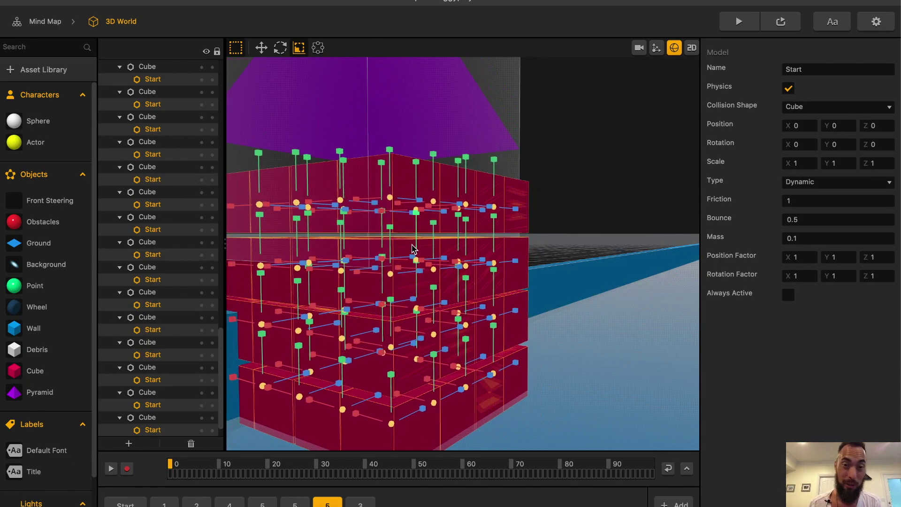
# Select the pyramid's collision shape and move it upward along the vertical axis
pyautogui.click(388, 97)
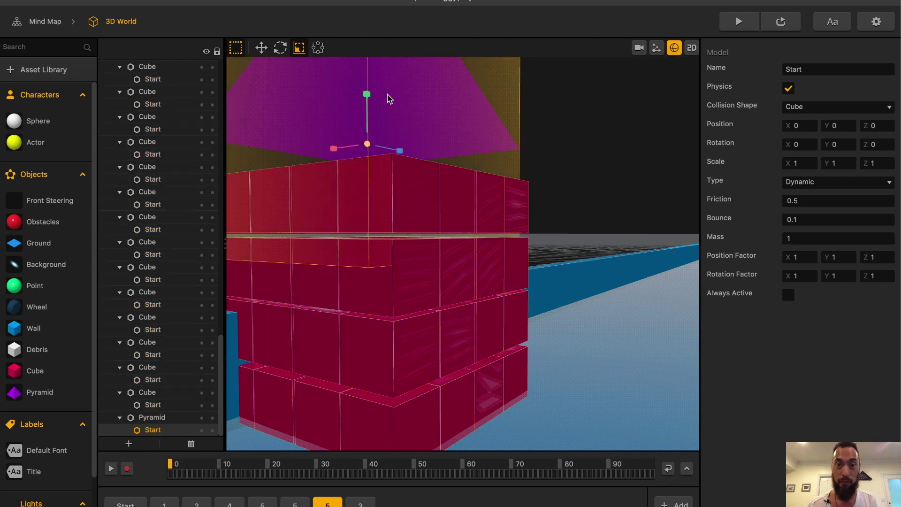
pyautogui.moveTo(470, 249); pyautogui.dragTo(499, 337, button='middle')
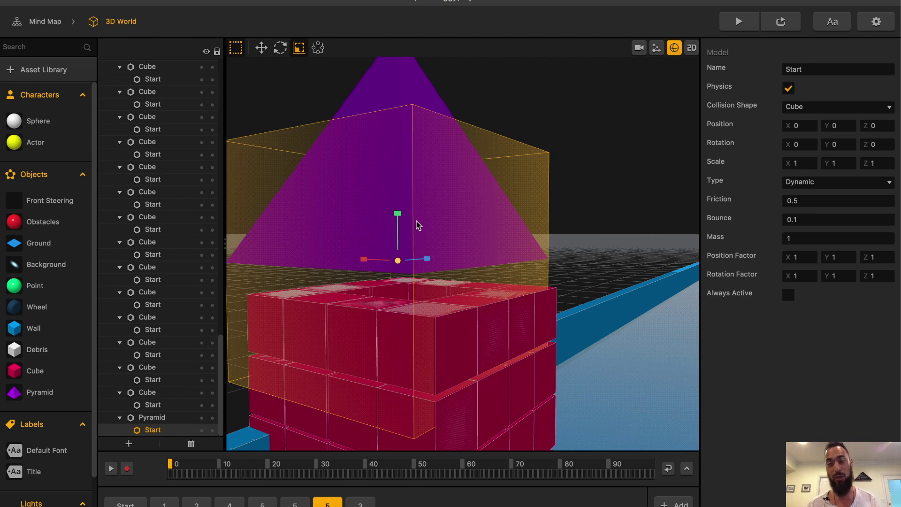
pyautogui.click(261, 48)
pyautogui.moveTo(399, 216); pyautogui.dragTo(403, 102)
pyautogui.scroll(-3, 547, 235)
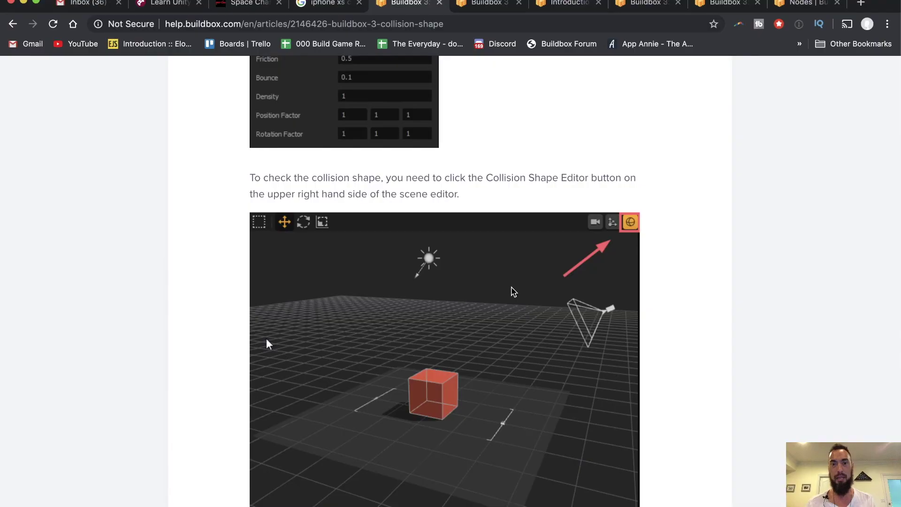
# Read the help article's sections on transforming collision shapes and adding a new shape from the Asset Library
pyautogui.scroll(-10, 459, 246)
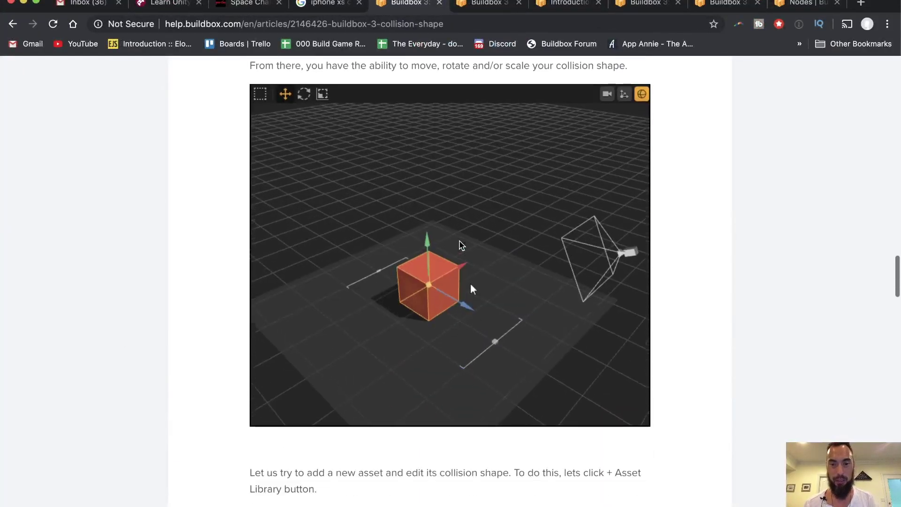
pyautogui.scroll(-5, 460, 245)
pyautogui.scroll(-4, 371, 291)
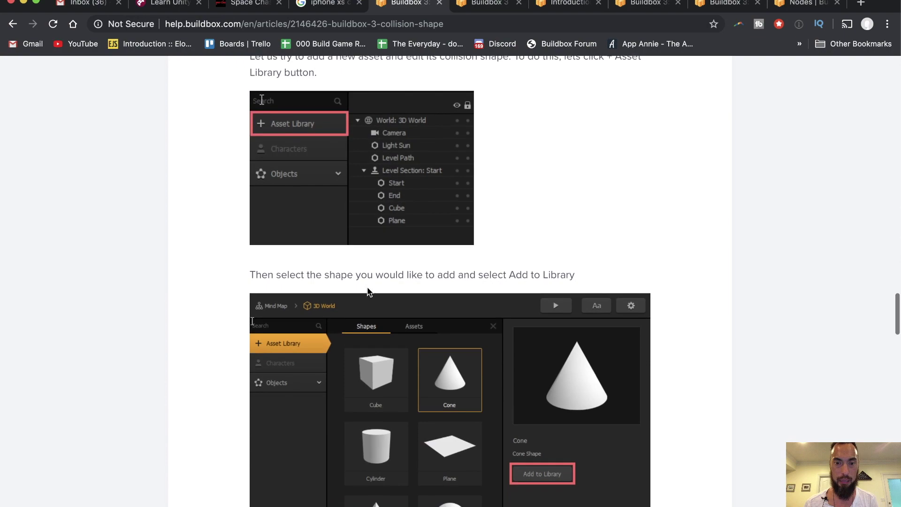
# Switch to Buildbox and add the Pyramid shape from the Asset Library to the project library
pyautogui.hotkey('ctrl', 'Up')
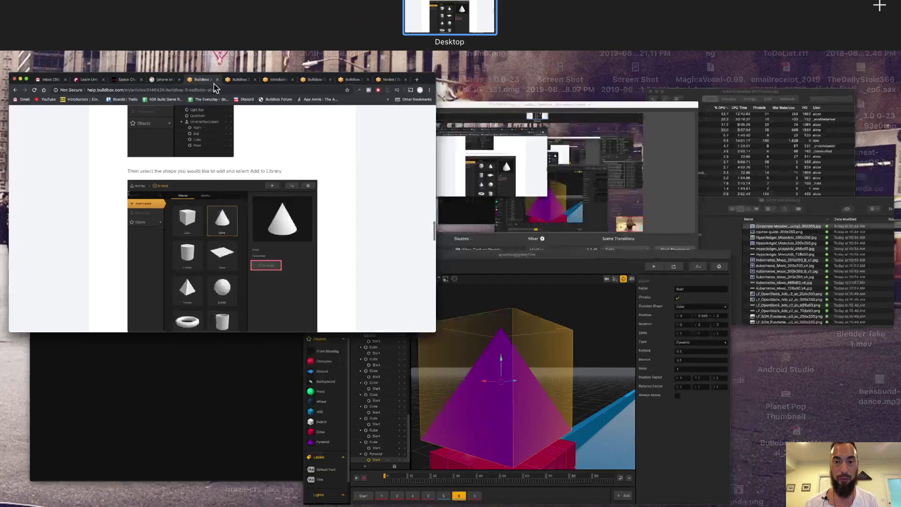
pyautogui.click(474, 369)
pyautogui.click(61, 74)
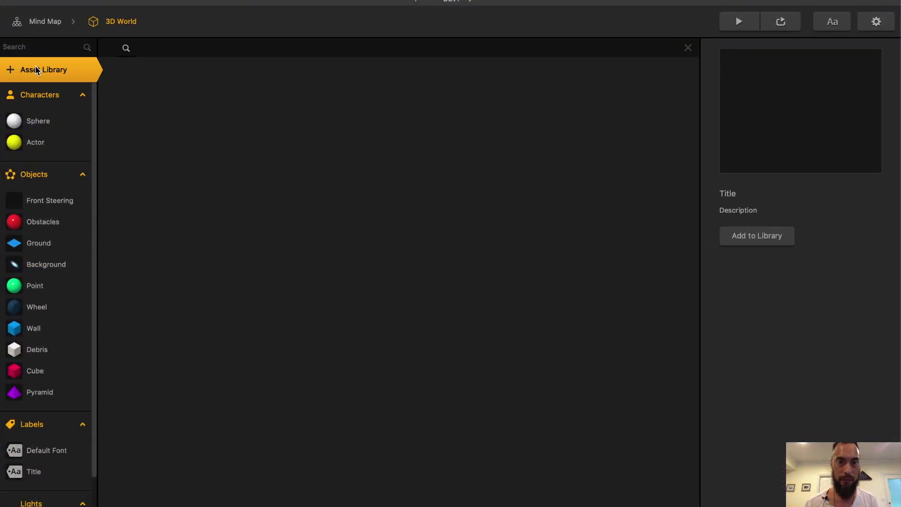
pyautogui.click(541, 115)
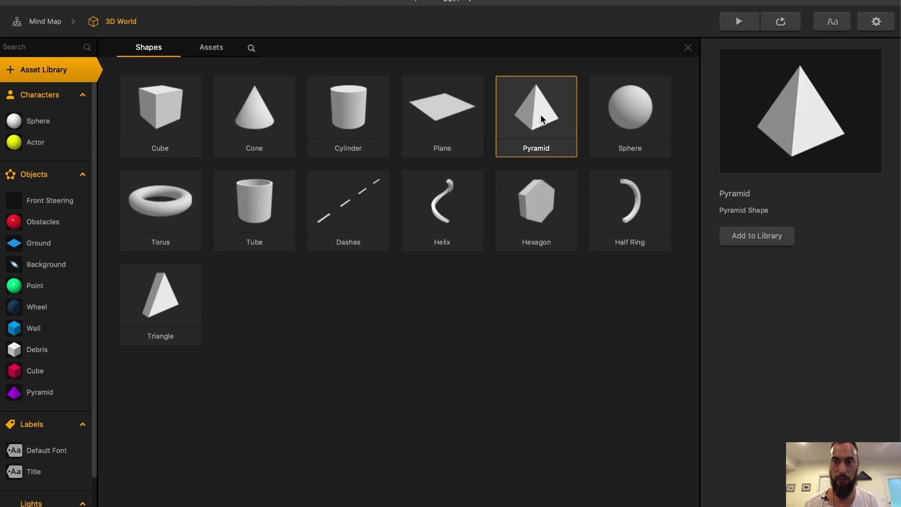
pyautogui.click(748, 237)
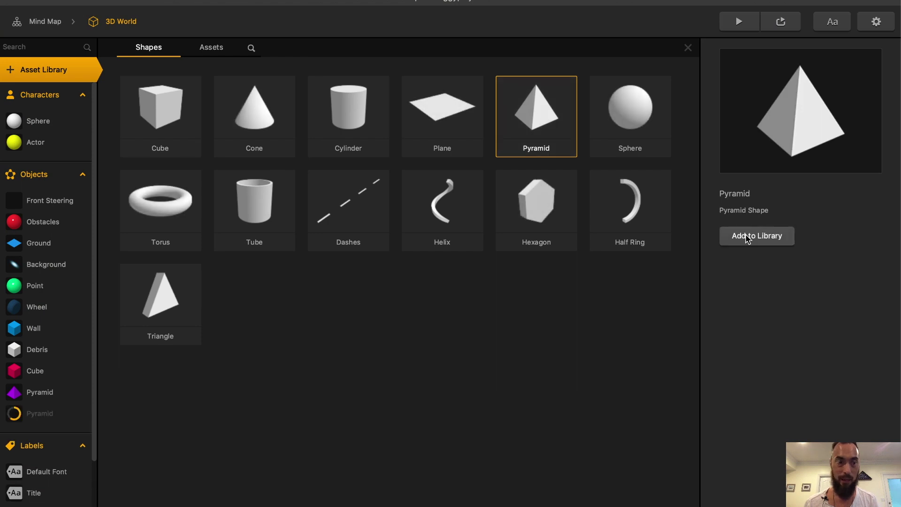
# Inspect the purple pyramid's mesh in the Mesh Manager, and read the help article's section on choosing a Mesh collision shape
pyautogui.click(45, 394)
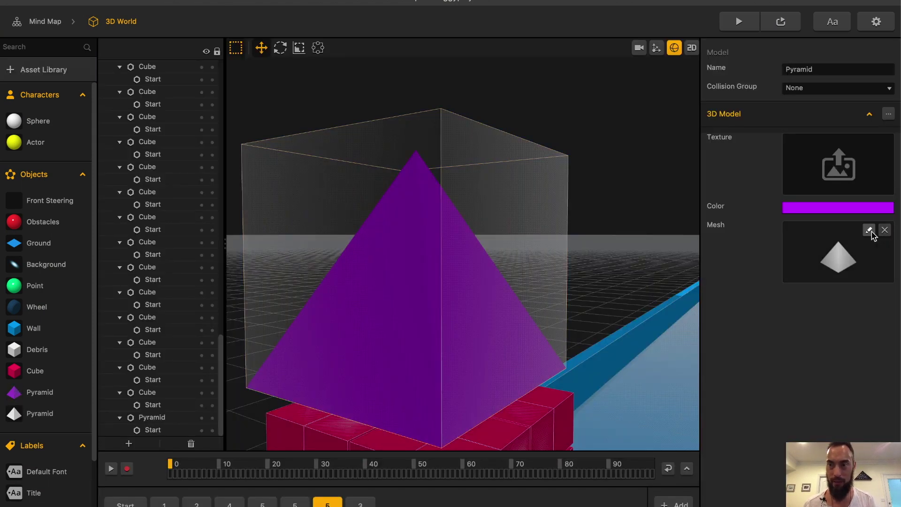
pyautogui.click(869, 230)
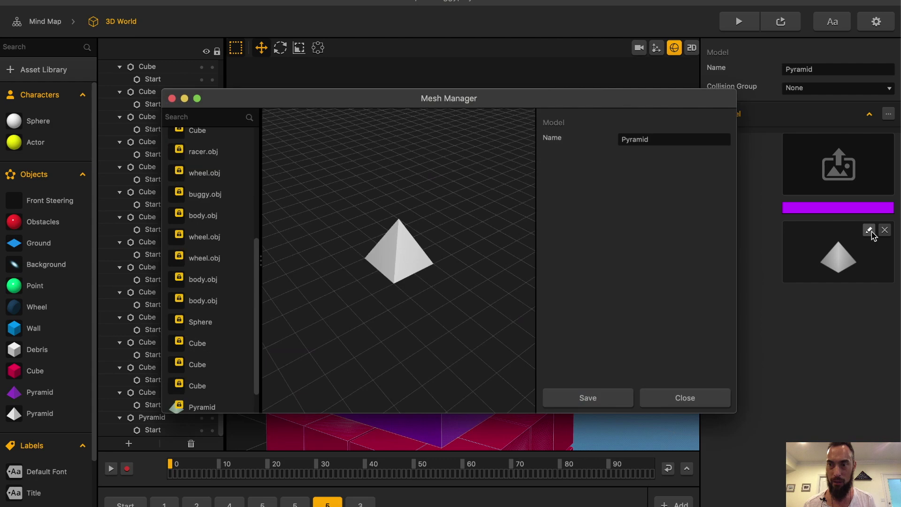
pyautogui.click(171, 100)
pyautogui.press('super+Tab')
pyautogui.scroll(-12, 530, 295)
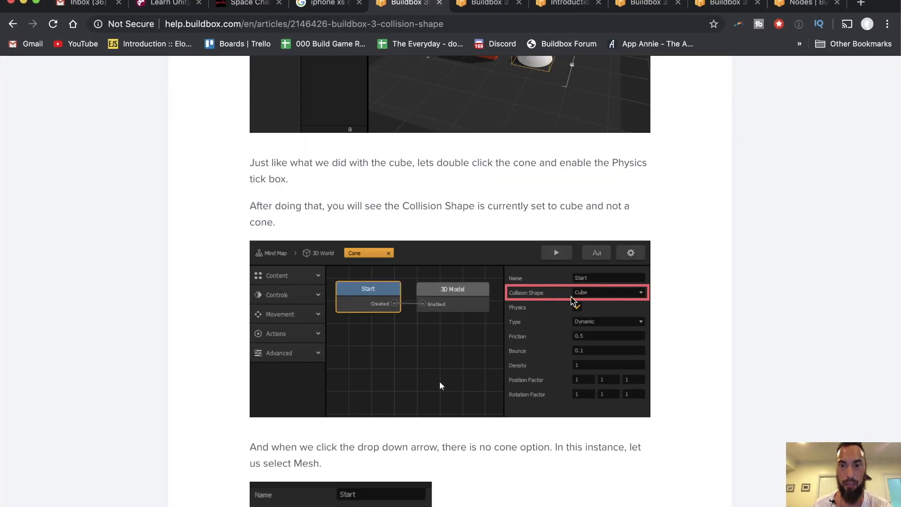
# Return to Buildbox and delete the newly added white Pyramid object
pyautogui.hotkey('ctrl', 'Up')
pyautogui.click(563, 362)
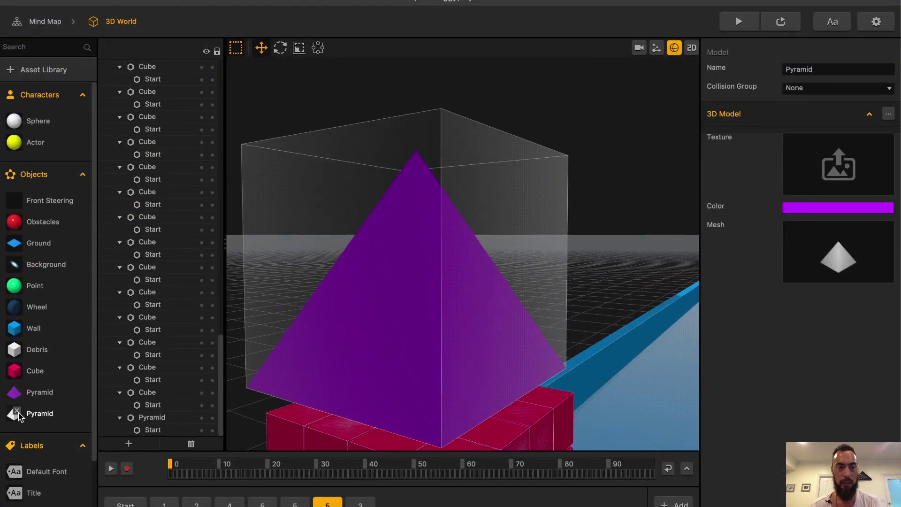
pyautogui.click(17, 411)
pyautogui.click(489, 275)
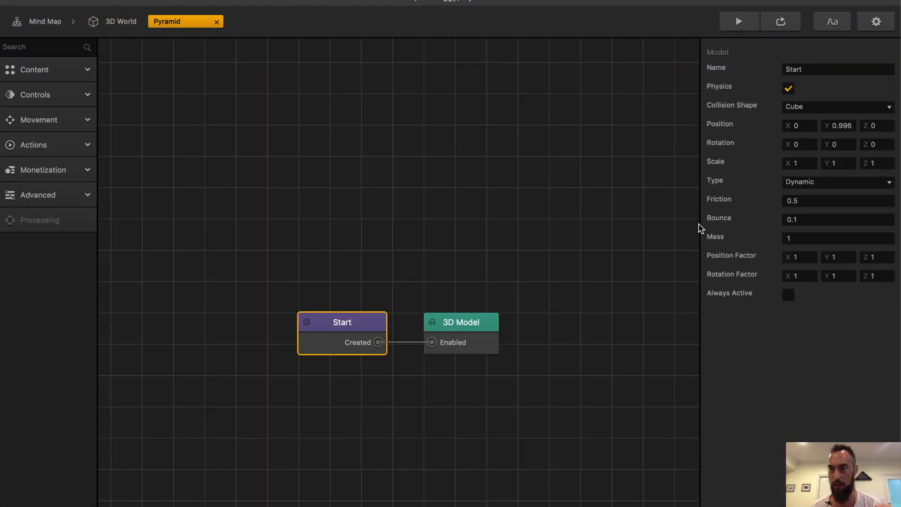
# Set the purple pyramid's collision shape to Mesh and assign the Pyramid mesh as its collision mesh
pyautogui.click(798, 182)
pyautogui.click(820, 108)
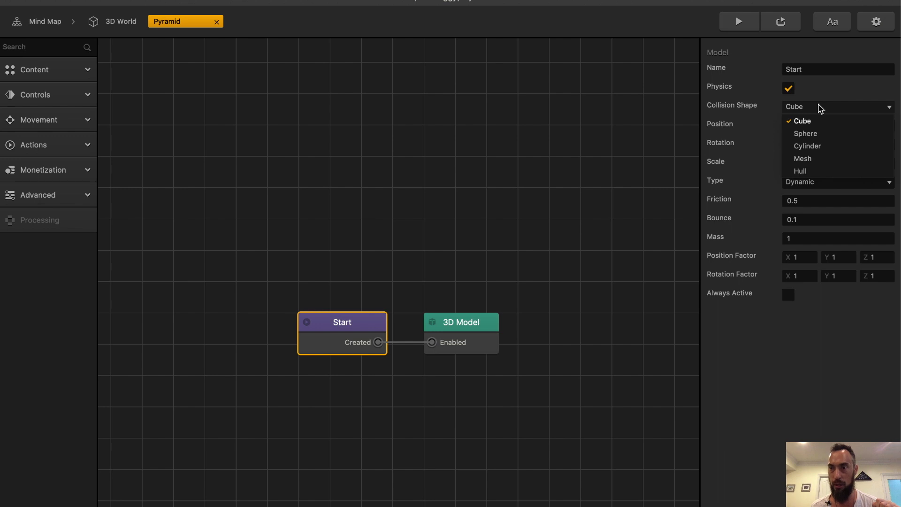
pyautogui.click(826, 157)
pyautogui.click(838, 151)
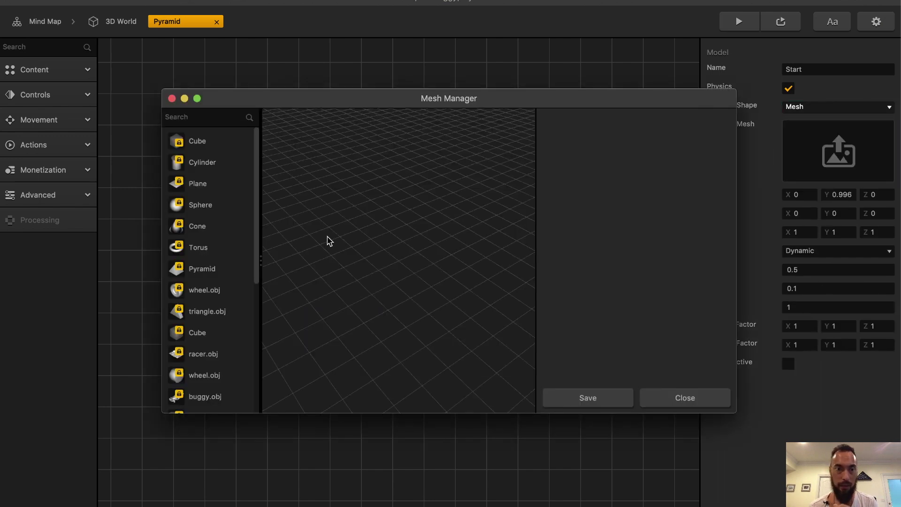
pyautogui.doubleClick(202, 269)
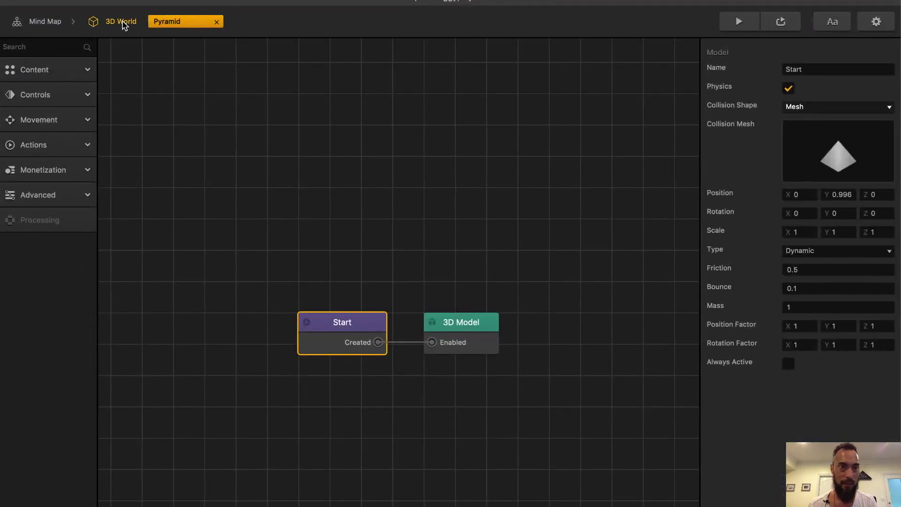
# In the 3D World, select the pyramid's collision mesh and set its Y position to 0
pyautogui.click(124, 24)
pyautogui.click(436, 156)
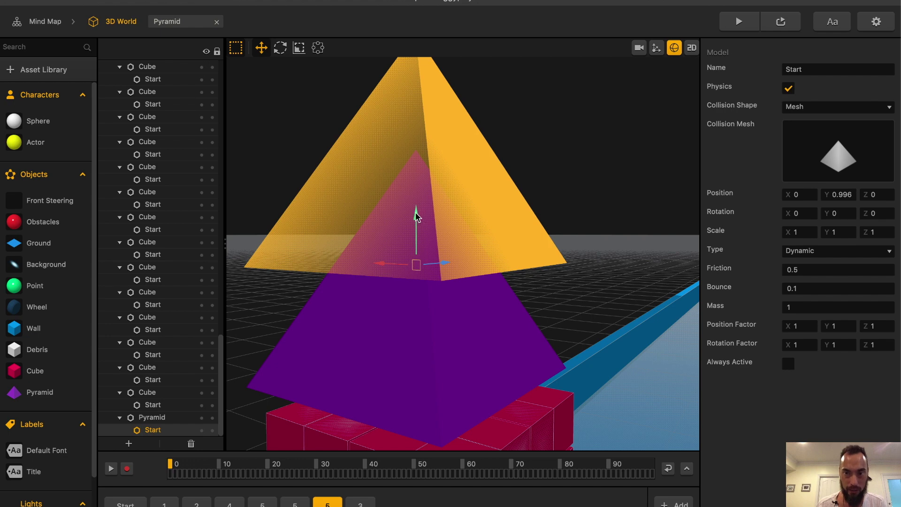
pyautogui.moveTo(416, 216); pyautogui.dragTo(421, 243)
pyautogui.doubleClick(841, 195)
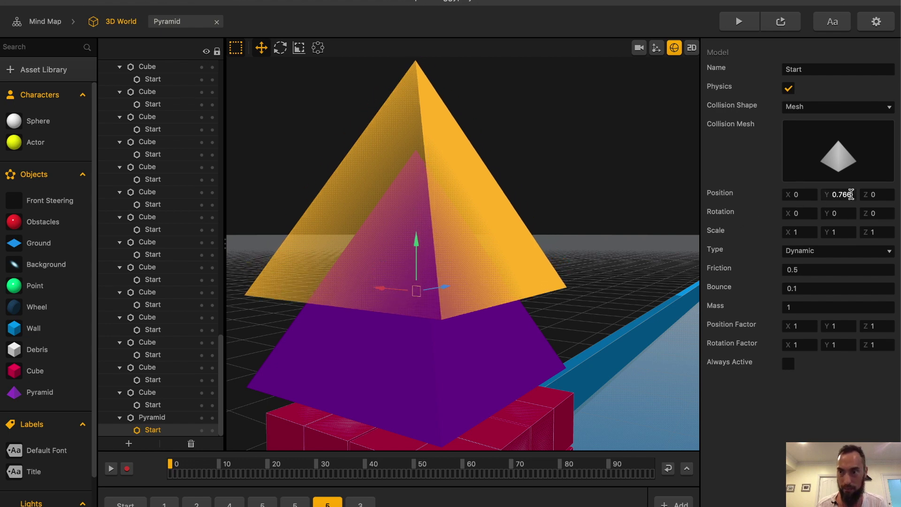
pyautogui.write('0')
pyautogui.press('Tab')
pyautogui.scroll(-5, 446, 253)
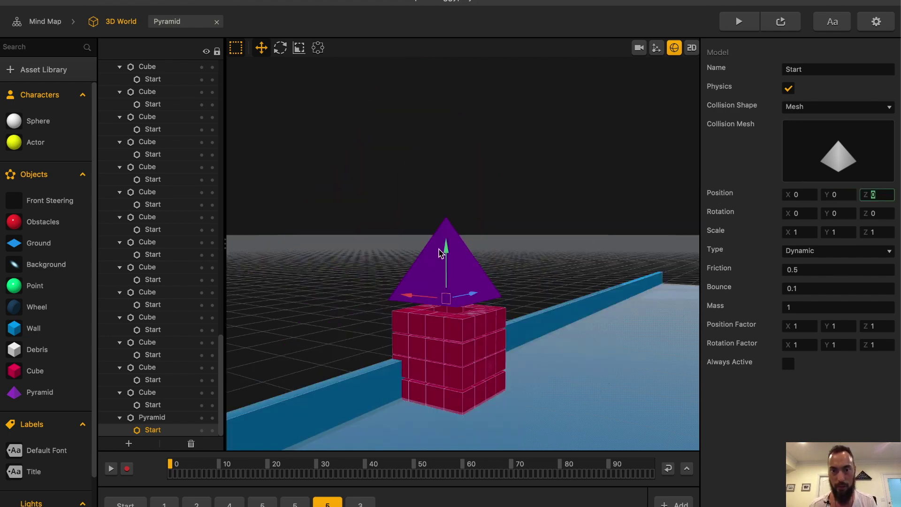
pyautogui.scroll(3, 446, 244)
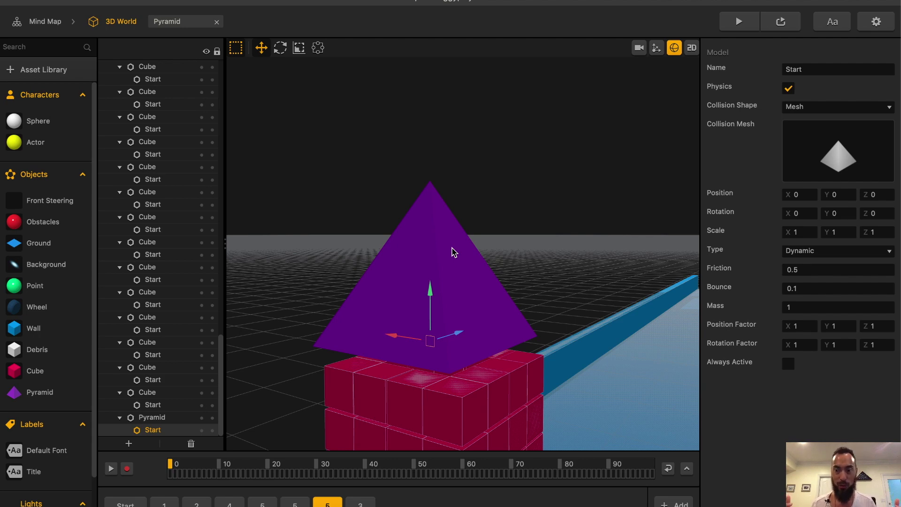
# Try moving the cubes' collision shapes along the X axis to about -4.894, and undo it
pyautogui.click(506, 355)
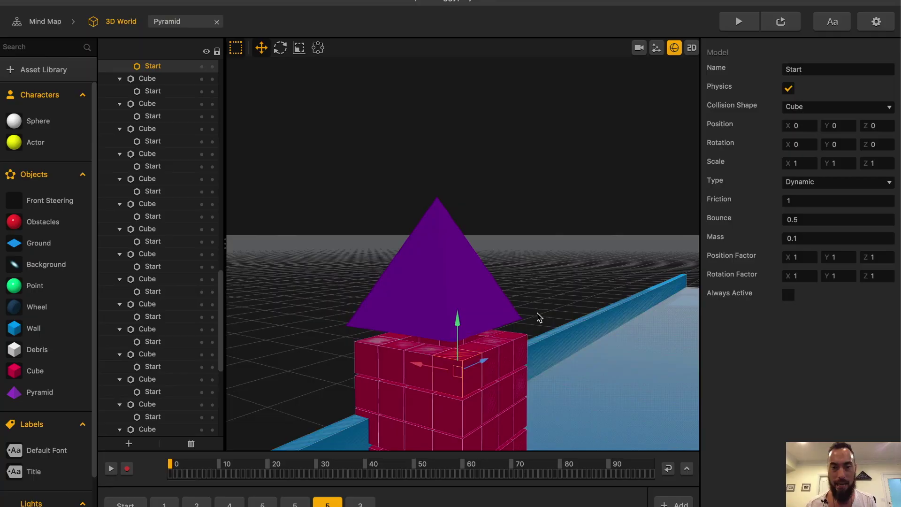
pyautogui.moveTo(538, 363); pyautogui.dragTo(436, 341, button='right')
pyautogui.moveTo(464, 303); pyautogui.dragTo(388, 318)
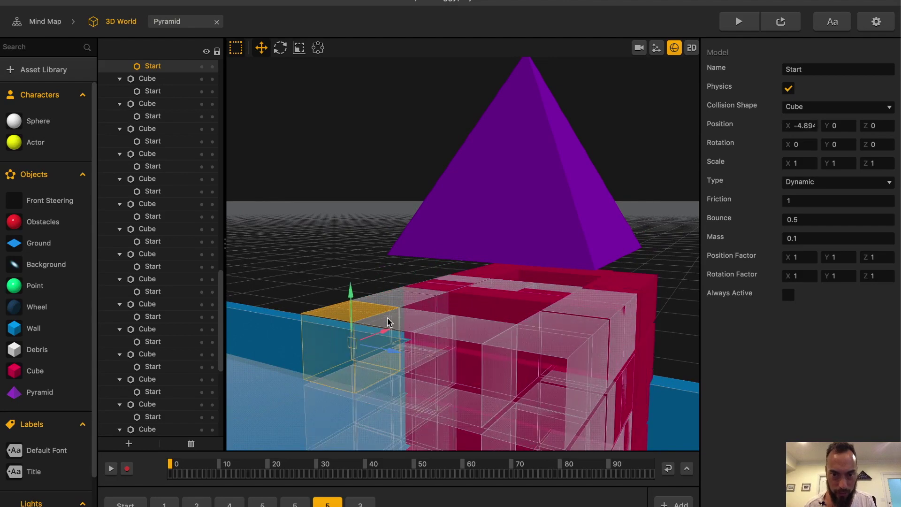
pyautogui.scroll(-6, 424, 331)
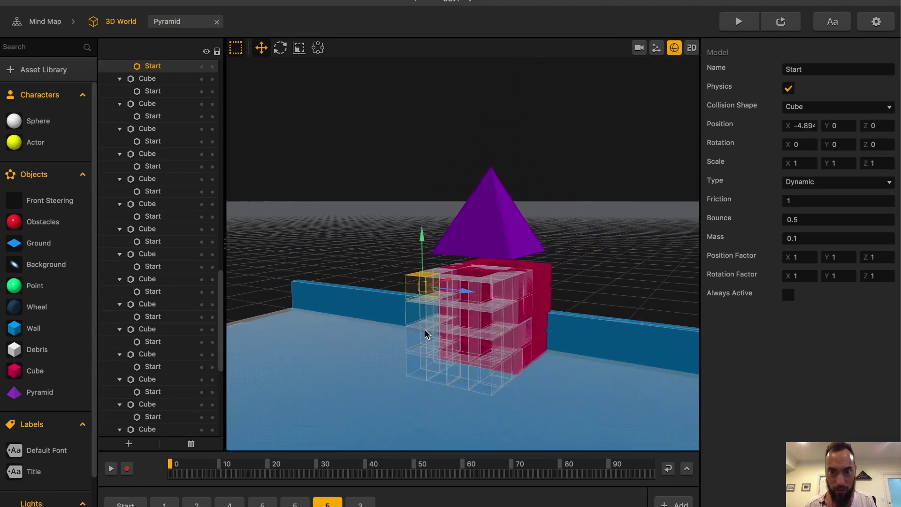
pyautogui.scroll(8, 424, 332)
pyautogui.scroll(-5, 424, 330)
pyautogui.scroll(4, 474, 328)
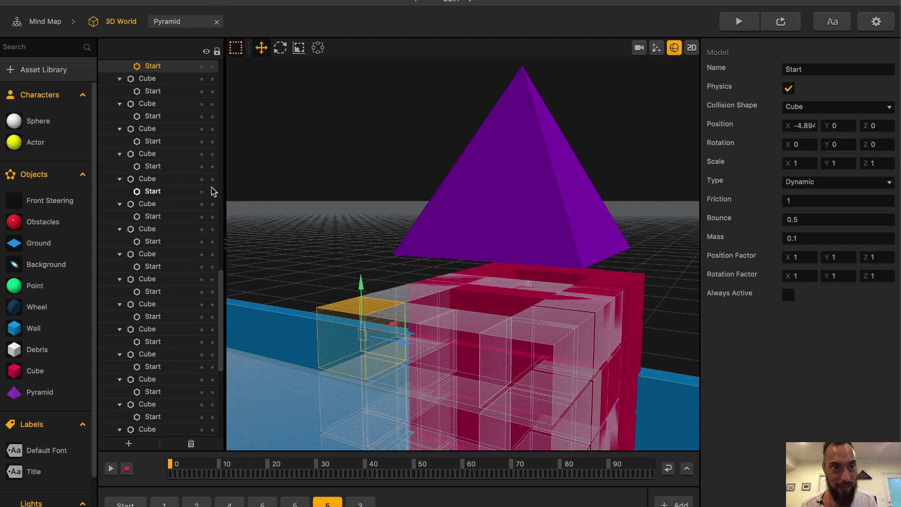
pyautogui.scroll(6, 174, 194)
pyautogui.press('super+z')
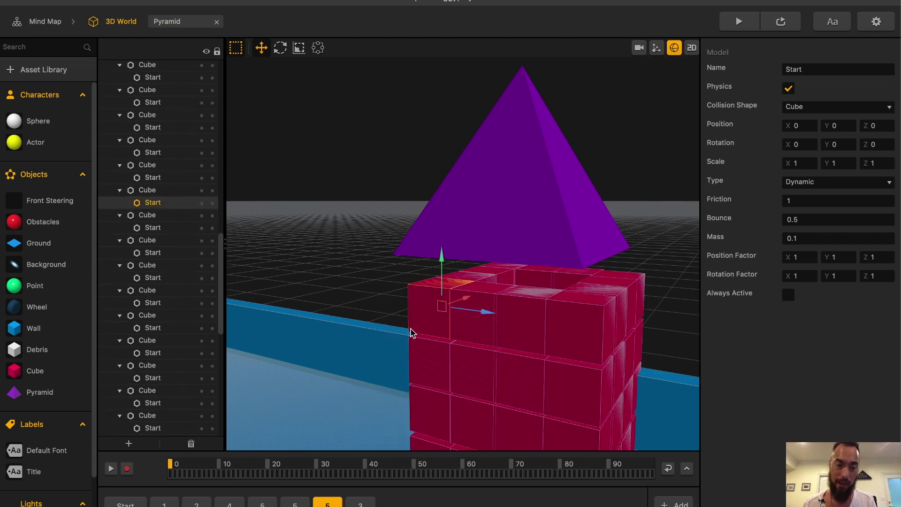
pyautogui.press('super+z')
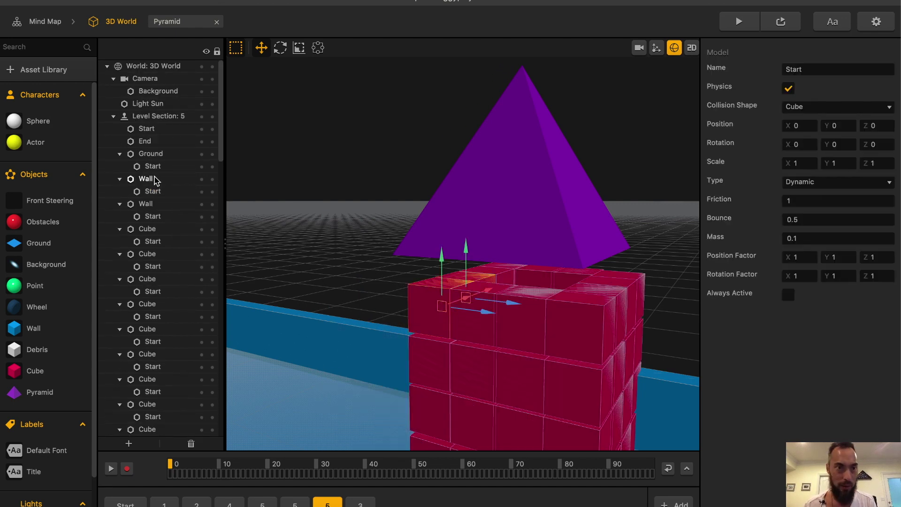
# Hide the collision shapes and move one top-row corner cube out of the stack to about X 0.561
pyautogui.click(114, 117)
pyautogui.click(113, 117)
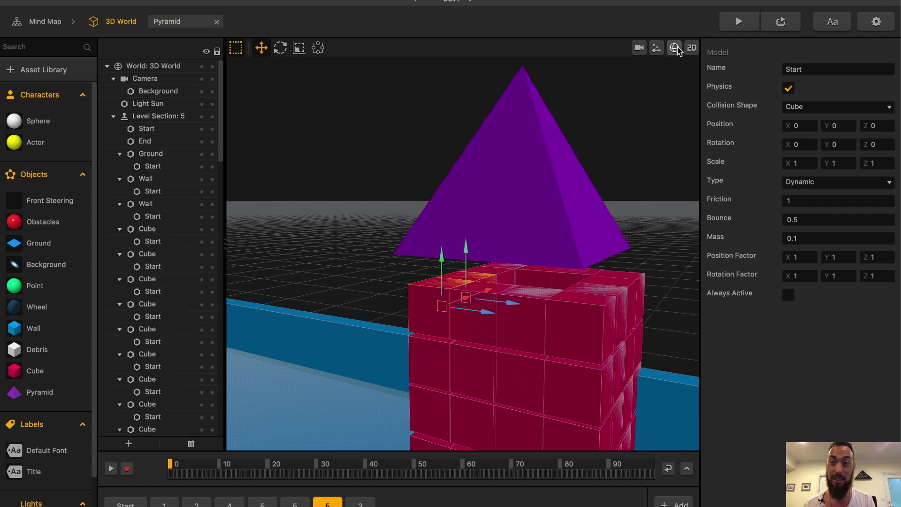
pyautogui.press('super+z')
pyautogui.click(438, 322)
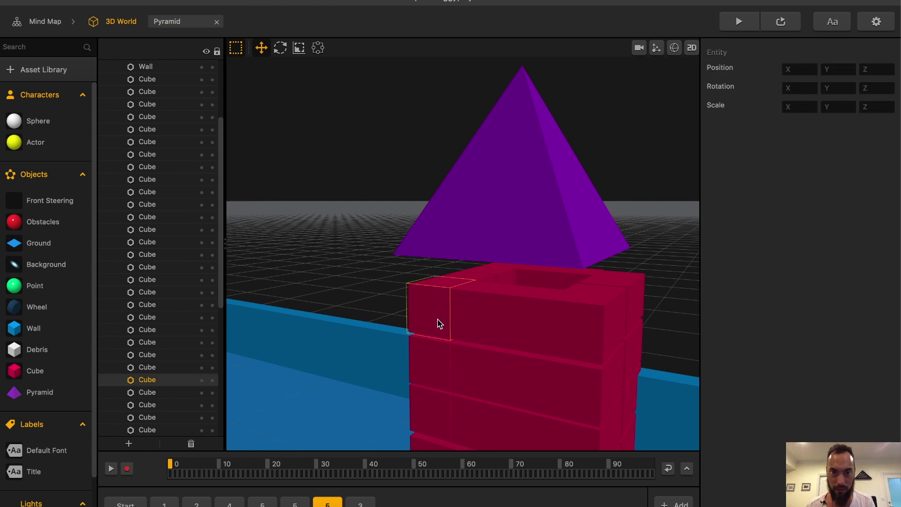
pyautogui.moveTo(466, 302); pyautogui.dragTo(358, 344)
pyautogui.moveTo(332, 401); pyautogui.dragTo(331, 209, button='middle')
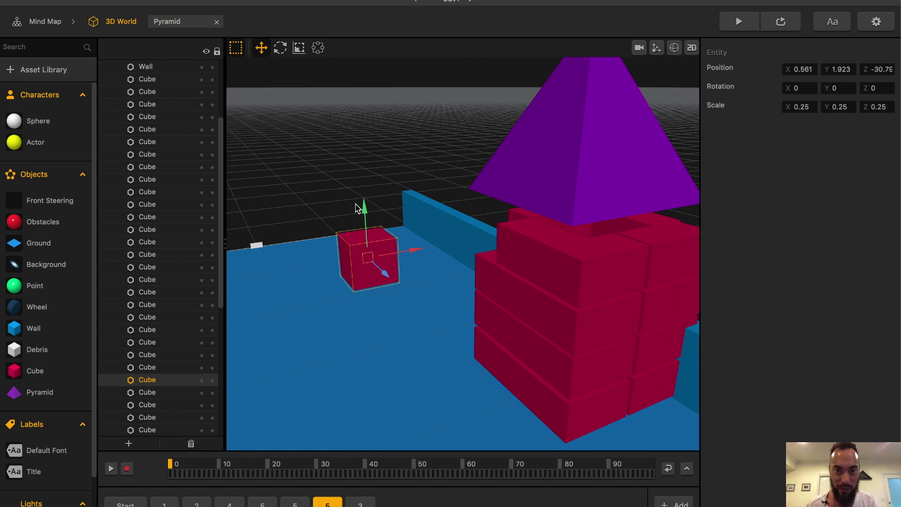
# Show the collision shapes, try scaling the cube's shape to about 3.356 along Z and 1.561 along X, and undo both
pyautogui.click(674, 48)
pyautogui.click(299, 48)
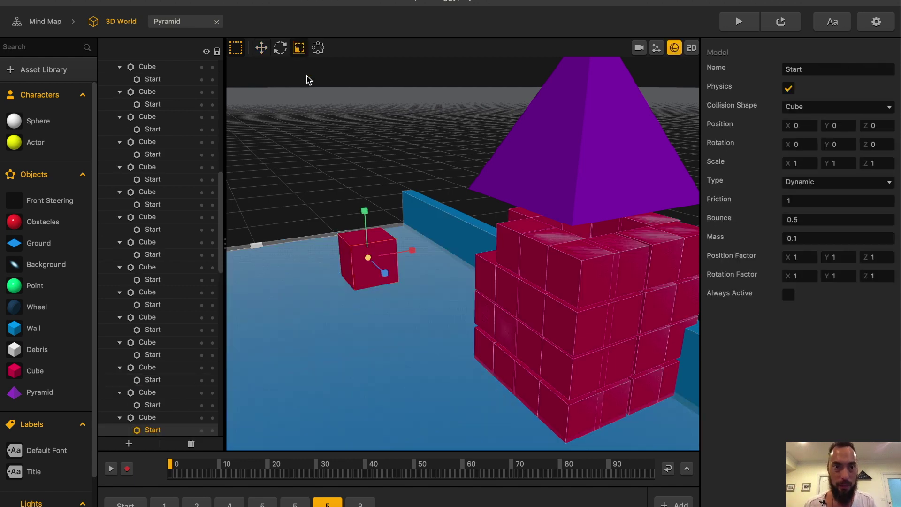
pyautogui.moveTo(388, 278); pyautogui.dragTo(432, 324)
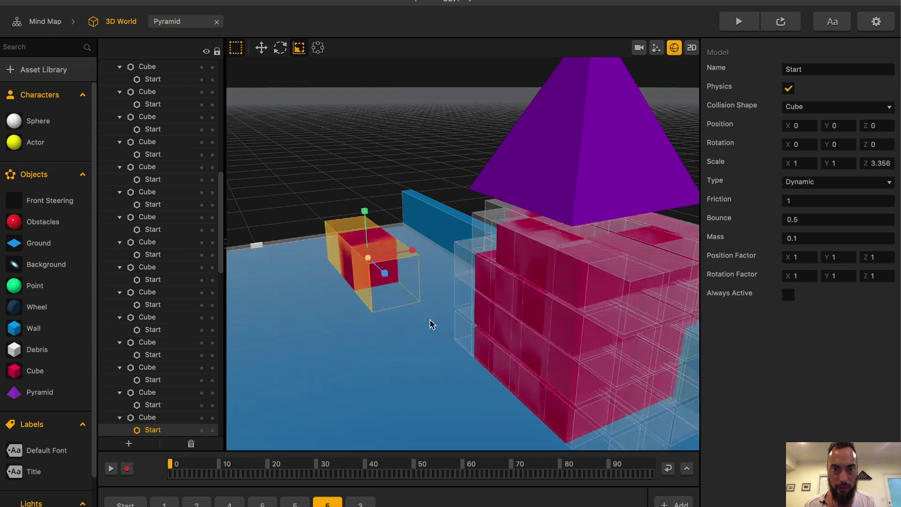
pyautogui.moveTo(406, 269); pyautogui.dragTo(455, 245)
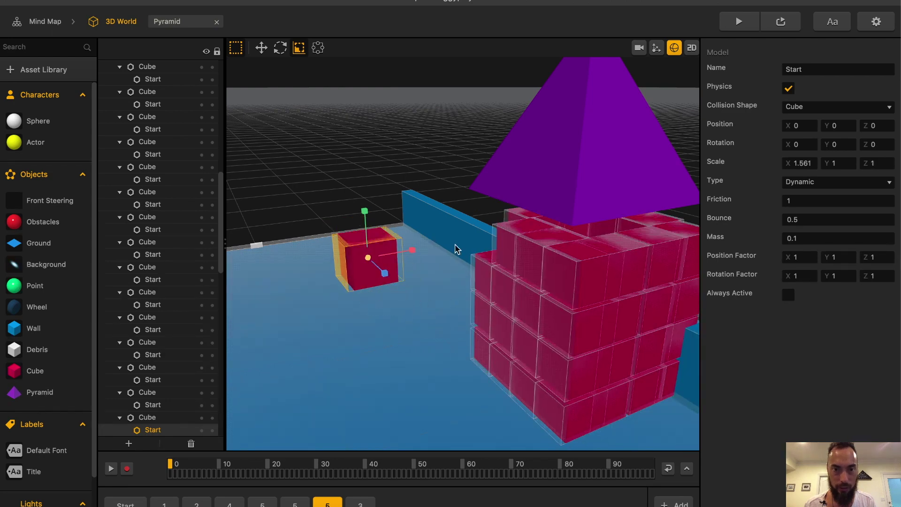
pyautogui.press('super+z')
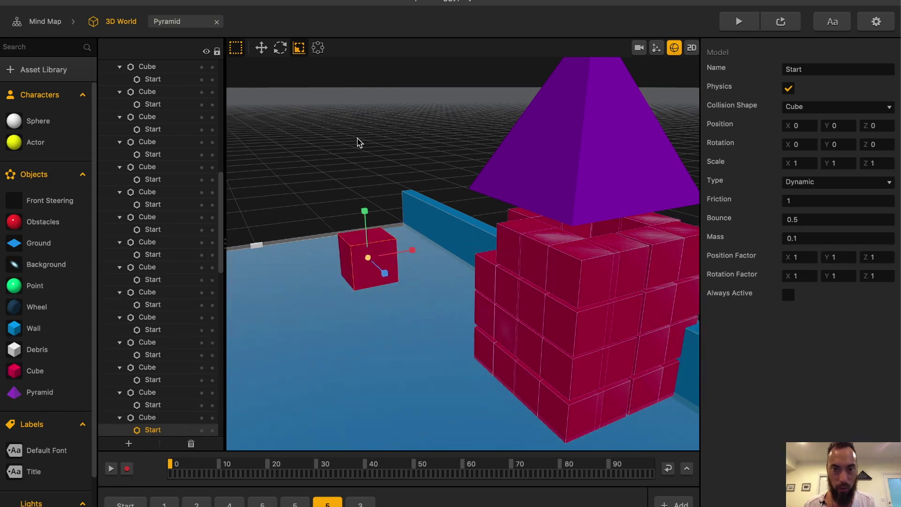
# Try stretching the cube's collision shape upward to a Y scale of about 1.394 and rotating it with the combined transform tool, and undo both
pyautogui.click(280, 47)
pyautogui.click(318, 47)
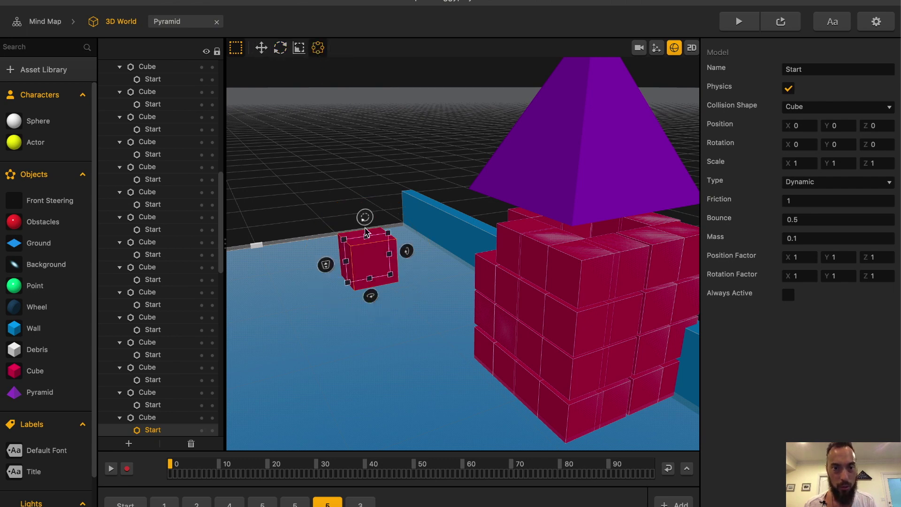
pyautogui.moveTo(366, 235); pyautogui.dragTo(369, 220)
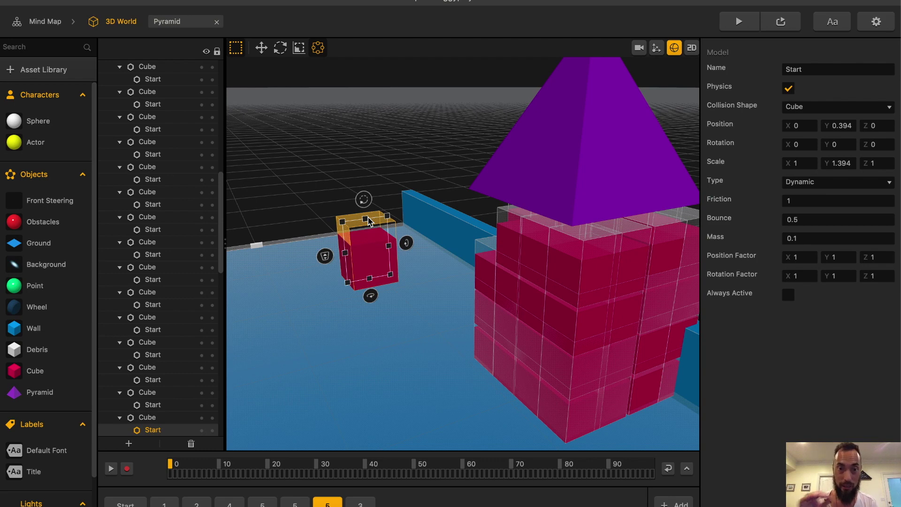
pyautogui.moveTo(365, 203); pyautogui.dragTo(407, 202)
pyautogui.press('super+z')
pyautogui.press('super+z')
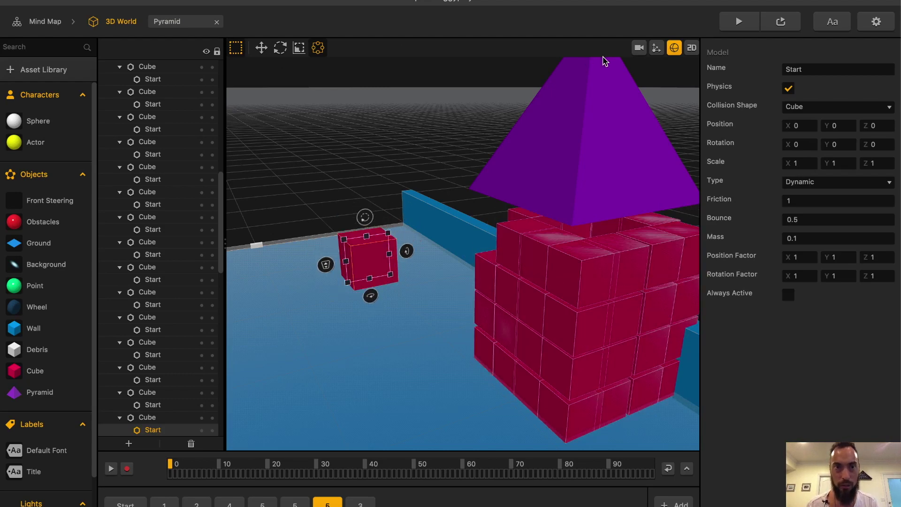
# Hide the collision shapes and move the separated cube back into the stack at about X 2.354
pyautogui.click(675, 48)
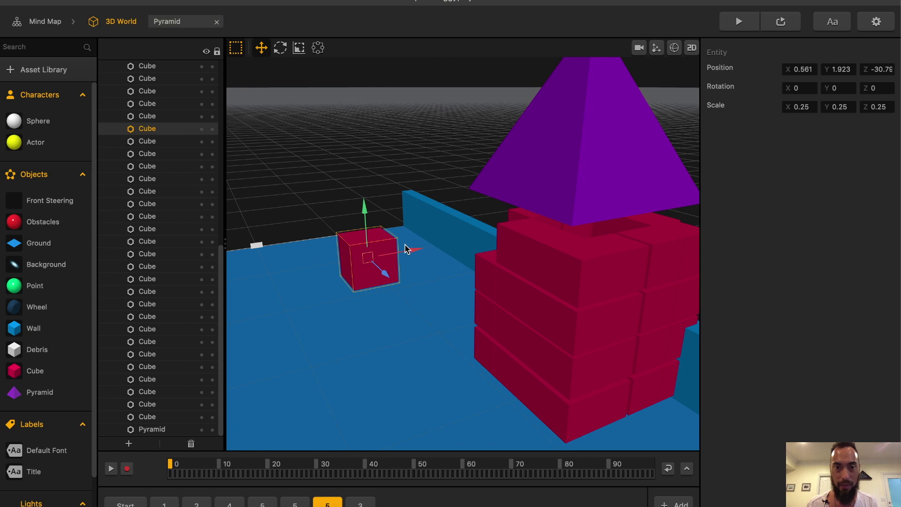
pyautogui.moveTo(413, 254); pyautogui.dragTo(537, 234)
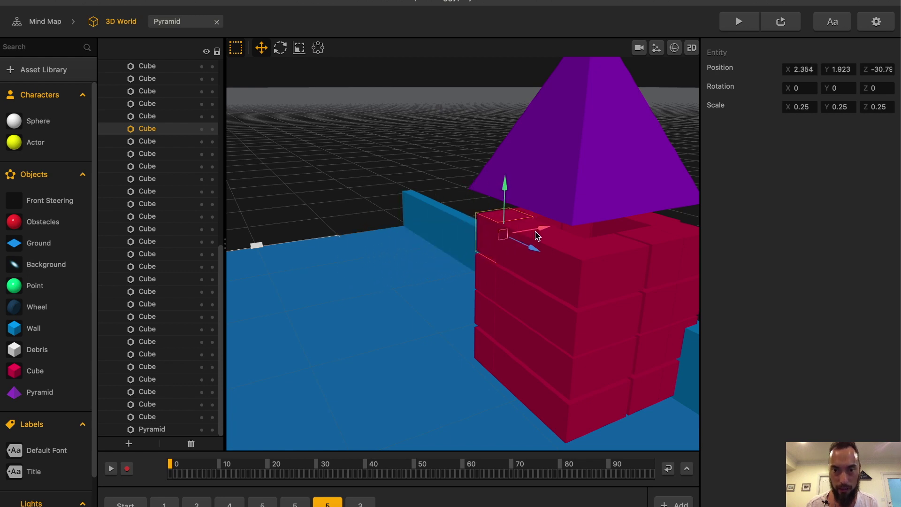
# Open the Start level section and launch the game preview
pyautogui.click(125, 503)
pyautogui.click(739, 21)
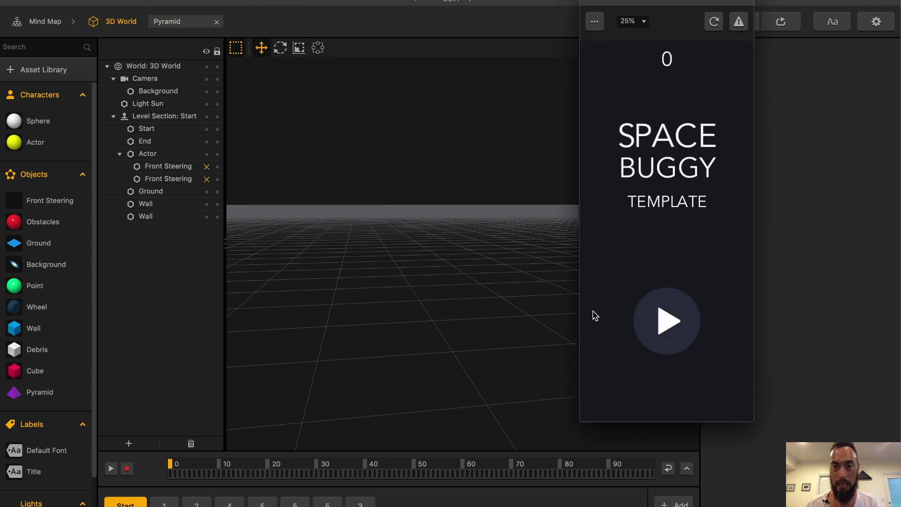
# Start playing the Space Buggy game in the preview to test the obstacles
pyautogui.click(646, 314)
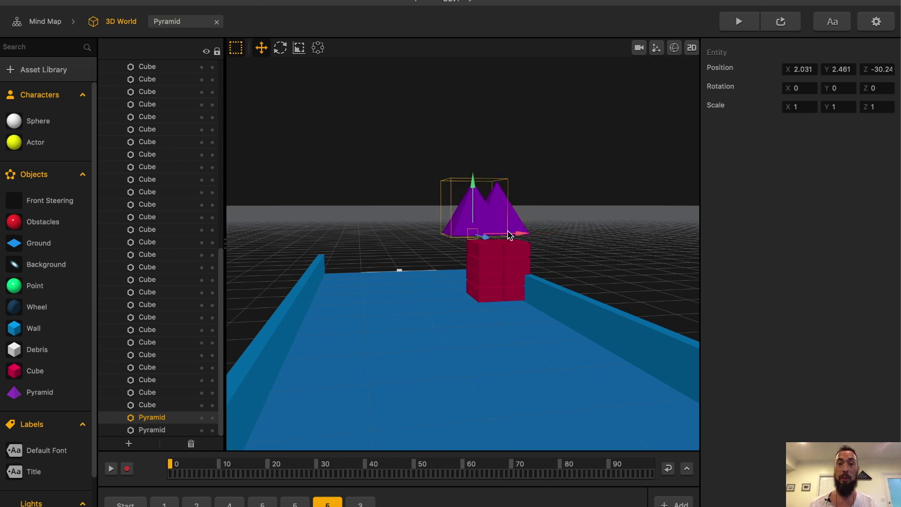
# Move the selected pyramid off the cube stack to about X -1.033, Y 1.918 and rotate it upside down
pyautogui.moveTo(507, 235); pyautogui.dragTo(444, 228)
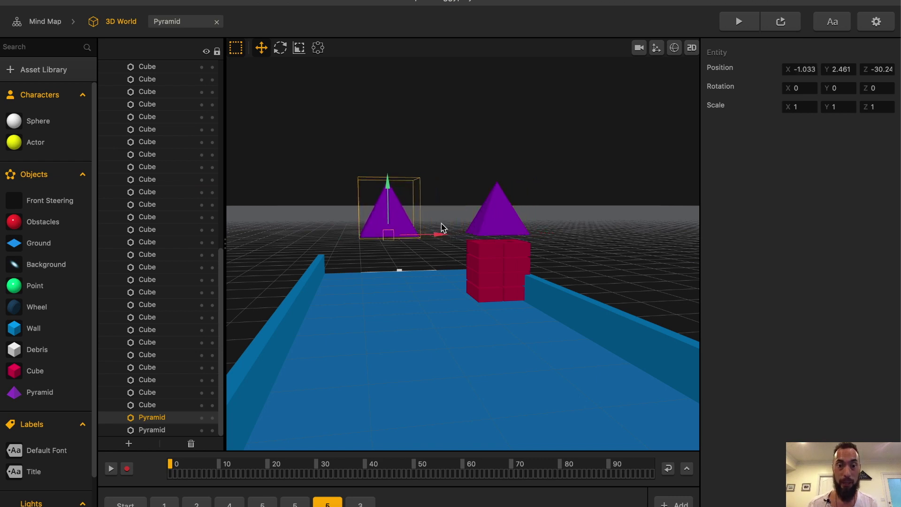
pyautogui.moveTo(388, 181); pyautogui.dragTo(393, 195)
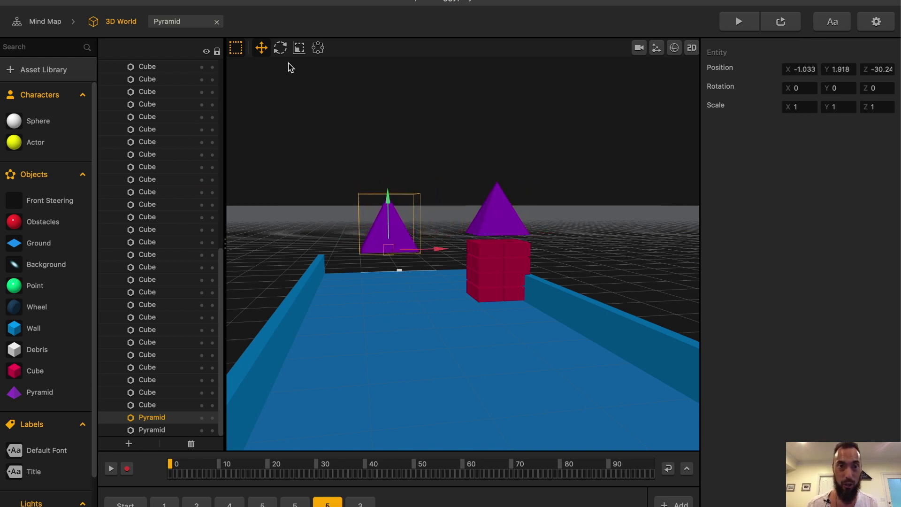
pyautogui.click(280, 47)
pyautogui.moveTo(392, 221); pyautogui.dragTo(406, 366)
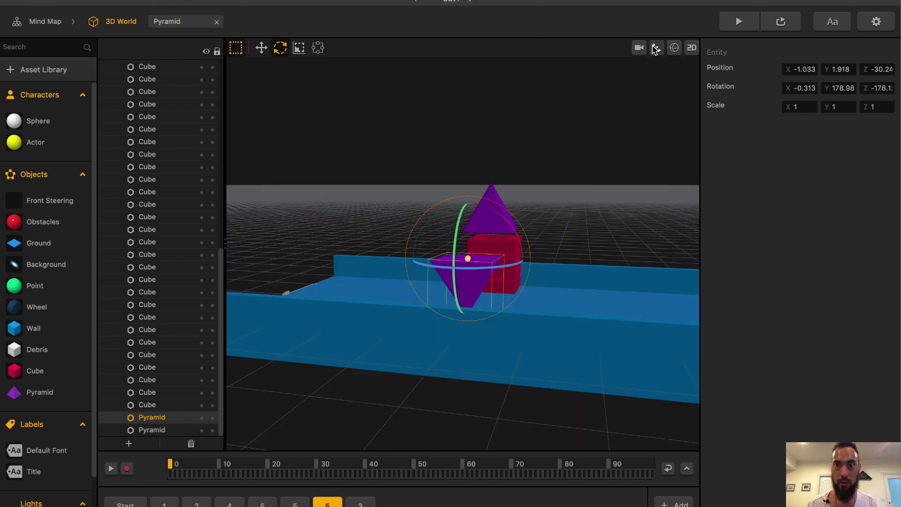
# Switch the transform axes to local orientation and raise the inverted pyramid to about Y 2.13
pyautogui.click(656, 49)
pyautogui.press('w')
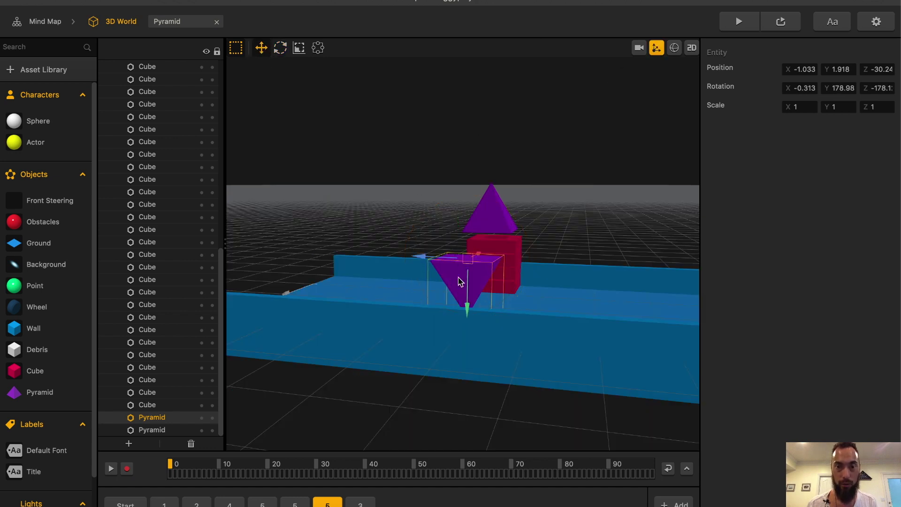
pyautogui.moveTo(471, 309); pyautogui.dragTo(469, 292)
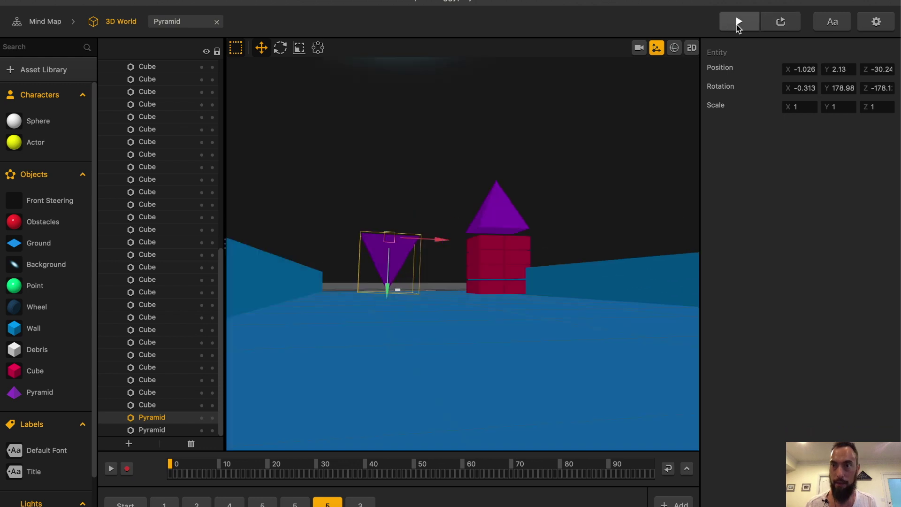
# Launch the game preview and play it, steering the ball along the track to test the pyramids and cubes
pyautogui.click(738, 23)
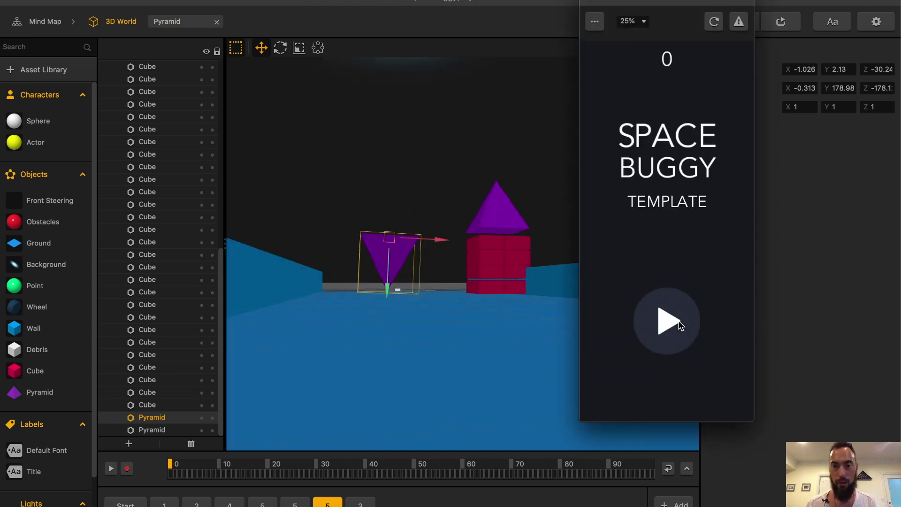
pyautogui.click(681, 326)
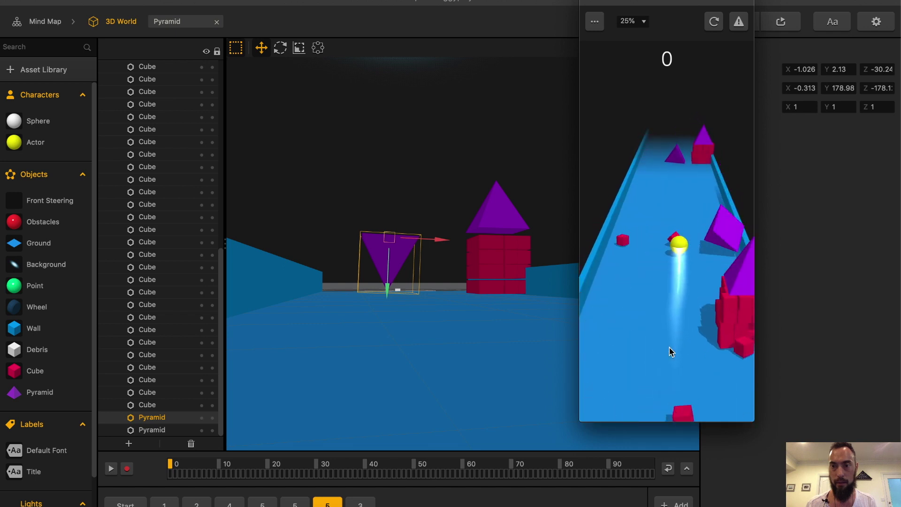
pyautogui.moveTo(669, 347)
pyautogui.mouseDown()
pyautogui.moveTo(685, 353)
pyautogui.moveTo(653, 349)
pyautogui.moveTo(653, 336)
pyautogui.mouseUp()
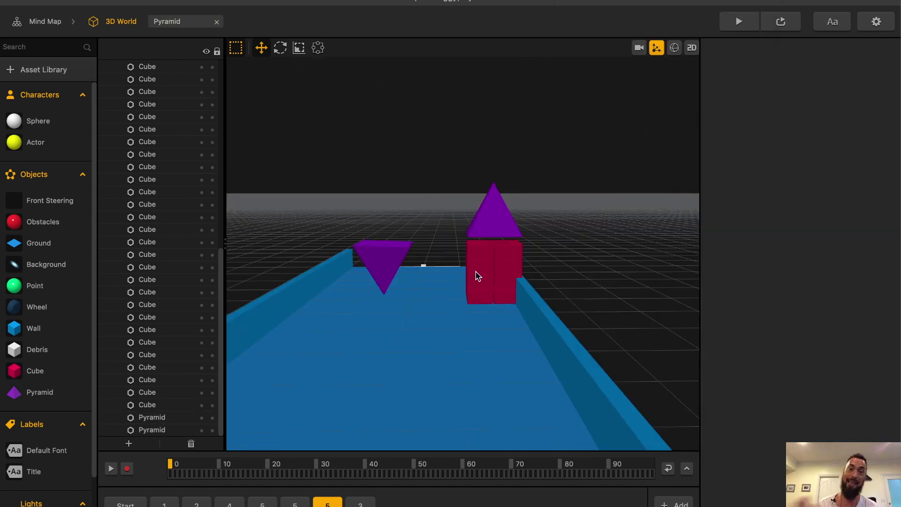
# Switch to the browser and review the Buildbox 3 collision shape help article, from the cone mesh example to the Collision Shape Editor section
pyautogui.moveTo(1, 1)
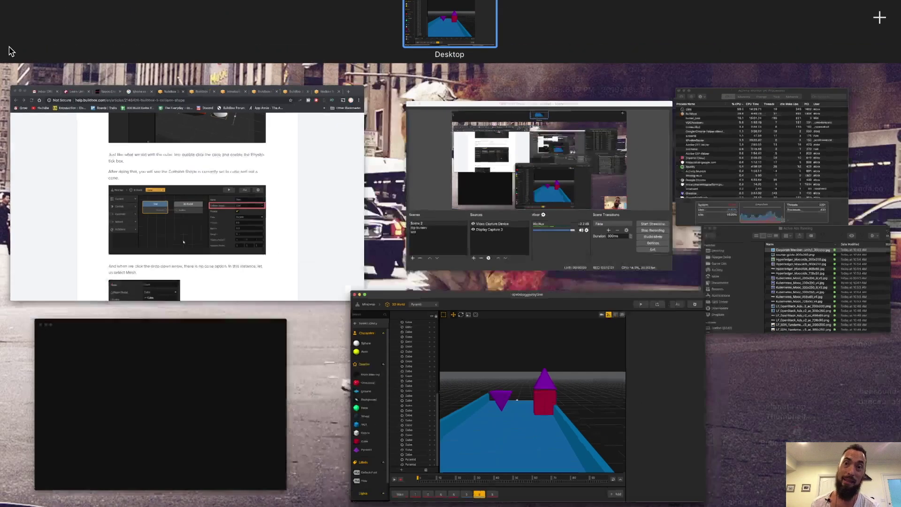
pyautogui.click(183, 207)
pyautogui.scroll(-5, 449, 281)
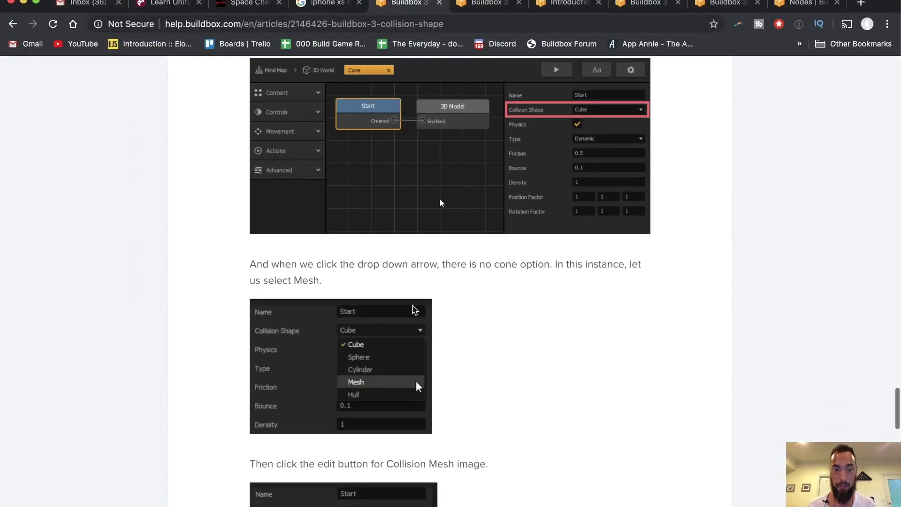
pyautogui.scroll(-15, 415, 309)
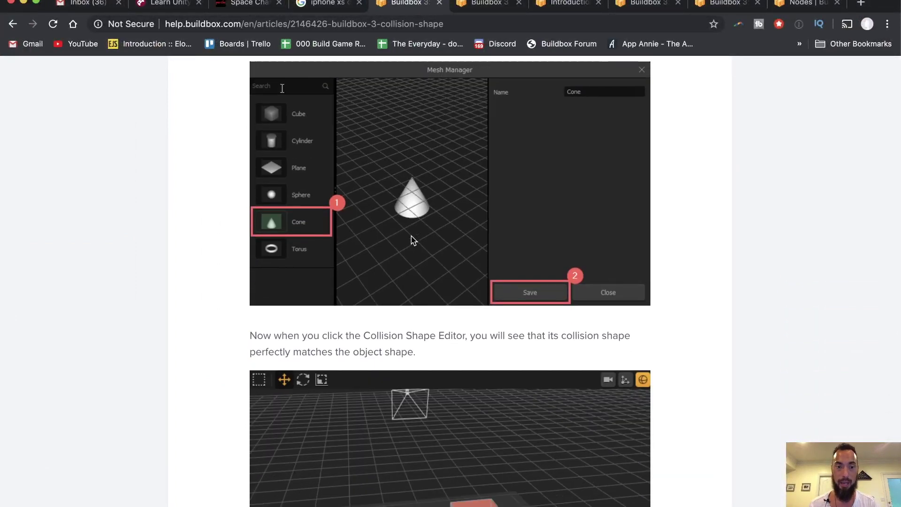
pyautogui.scroll(-10, 413, 240)
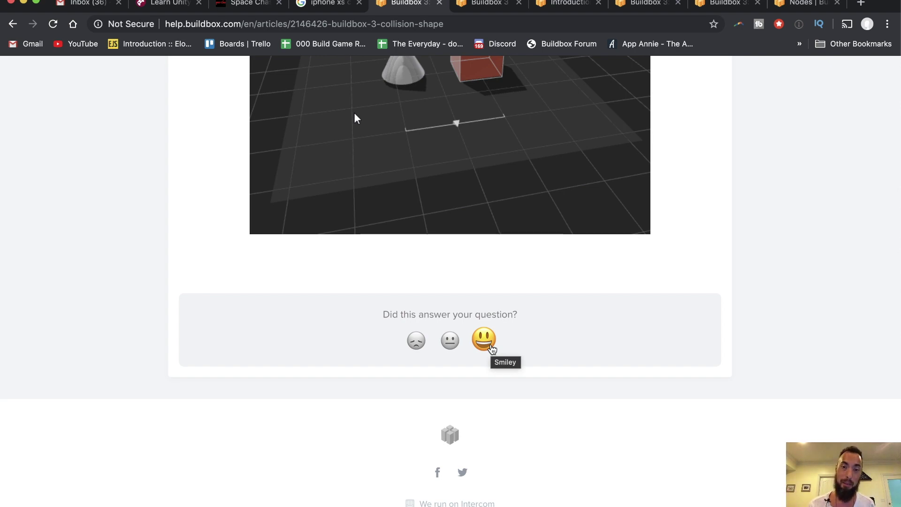
pyautogui.scroll(20, 491, 348)
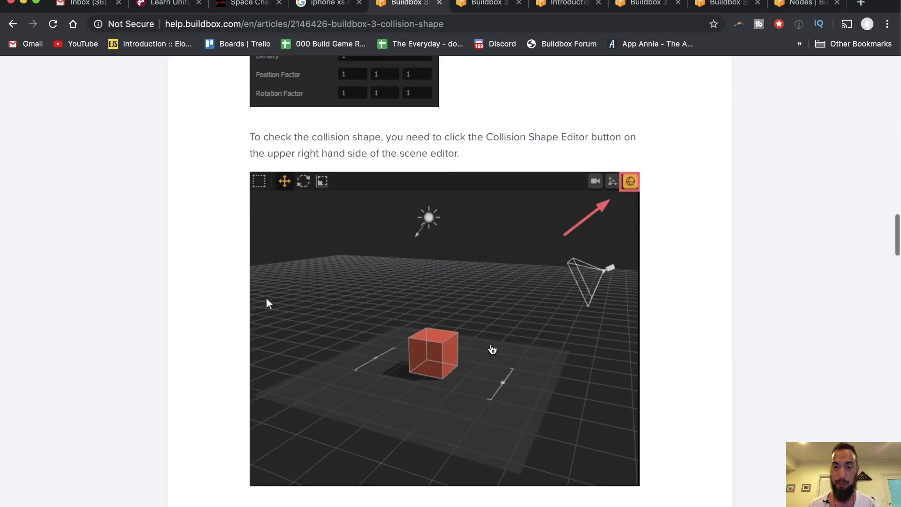
# Switch back to Buildbox 3, open the level section 5 that holds the cube wall, and turn off marquee selection
pyautogui.hotkey('ctrl', 'Up')
pyautogui.click(608, 446)
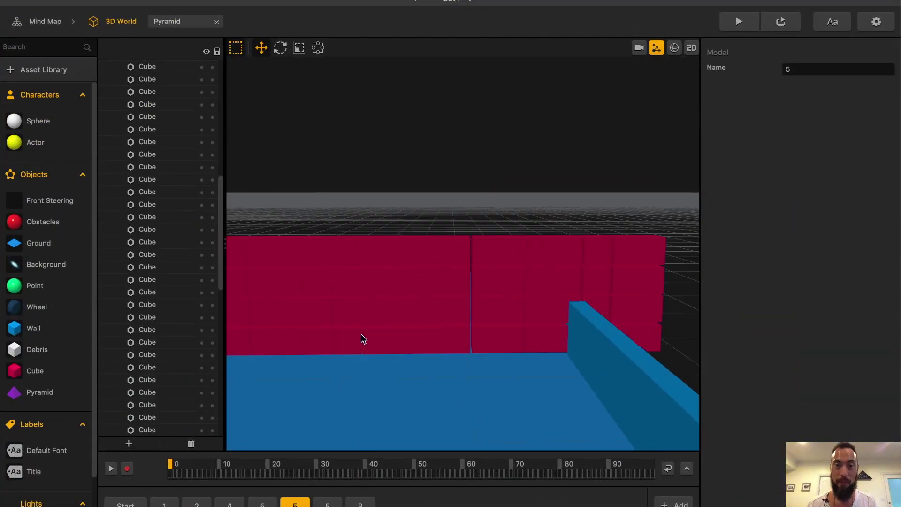
pyautogui.scroll(5, 362, 336)
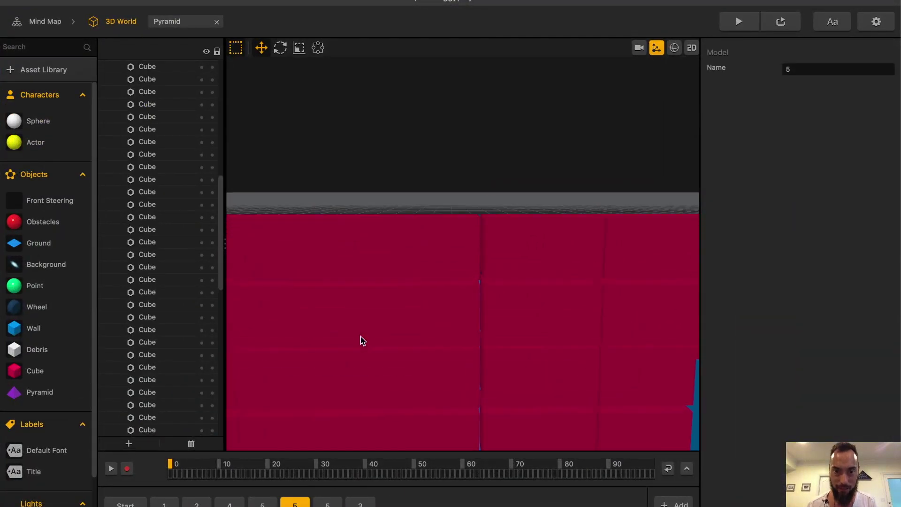
pyautogui.scroll(-5, 362, 336)
pyautogui.click(234, 50)
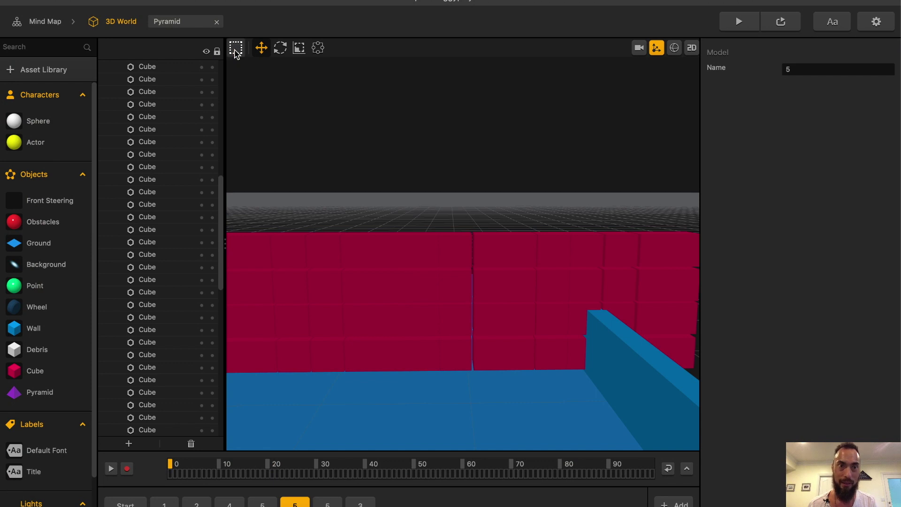